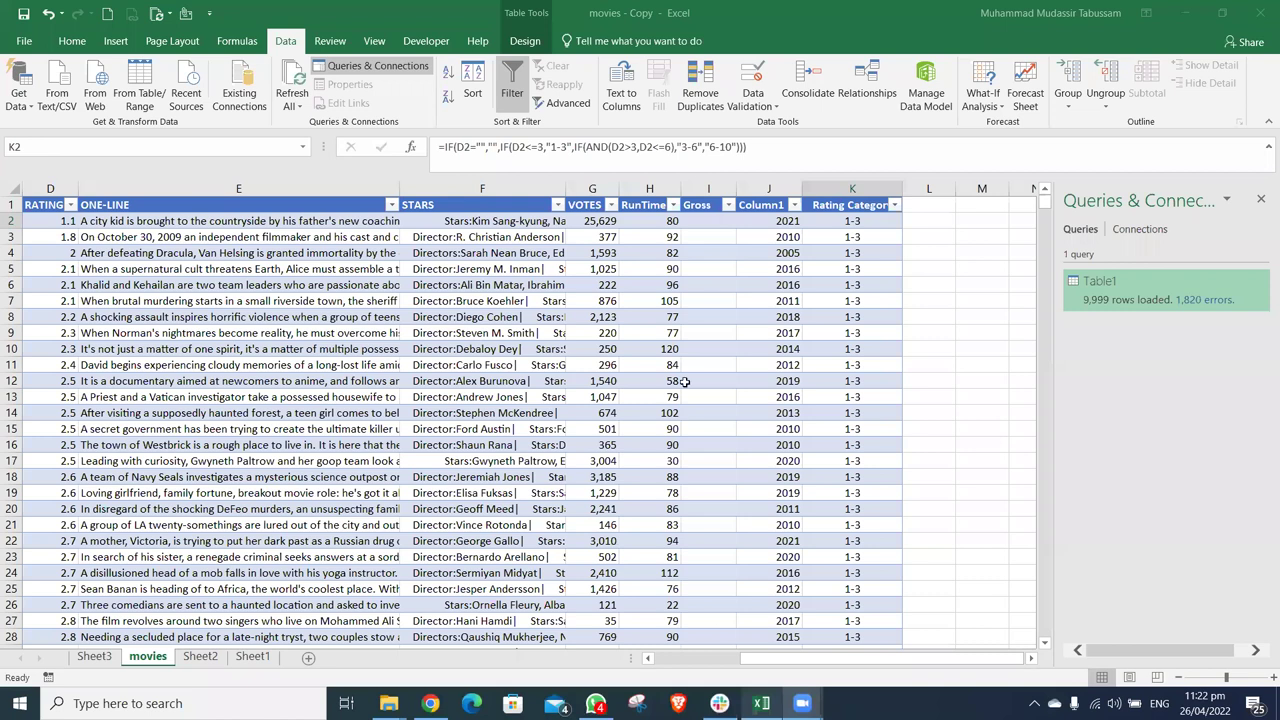
Step: Examine the VOTES, RunTime and Gross columns and the values offered in the Gross filter list
left_click(684, 381)
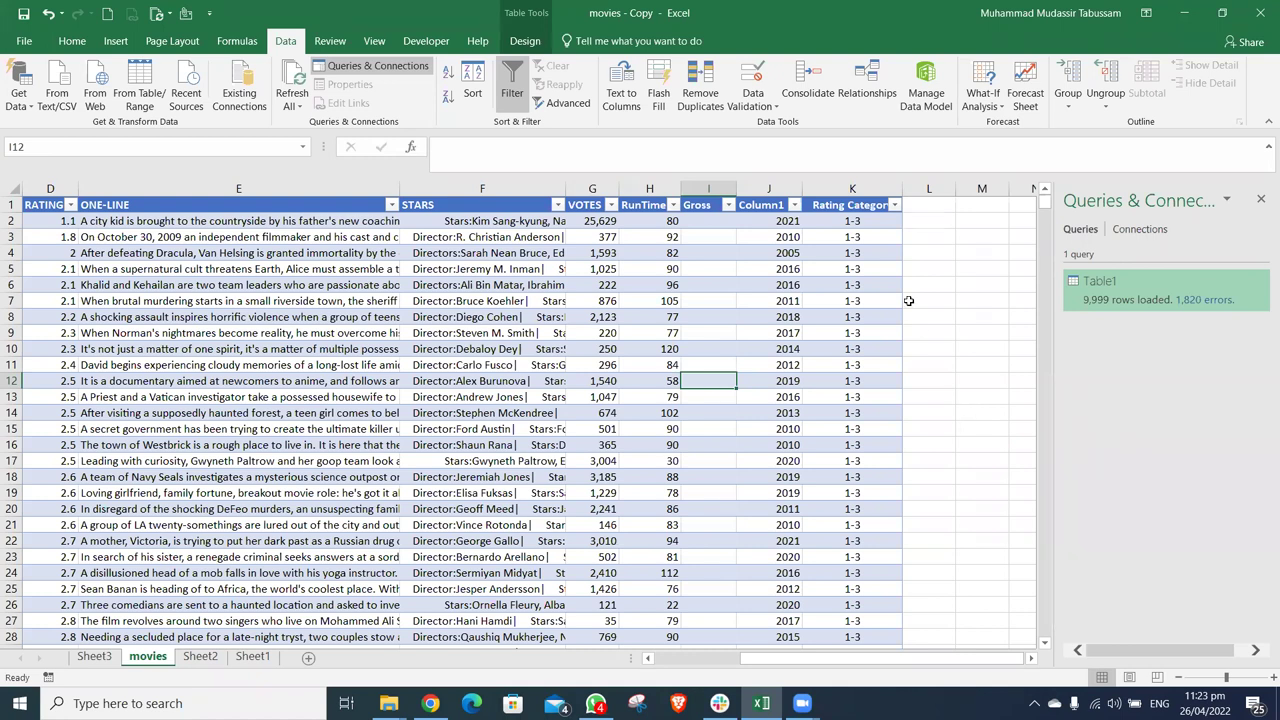
left_click(594, 189)
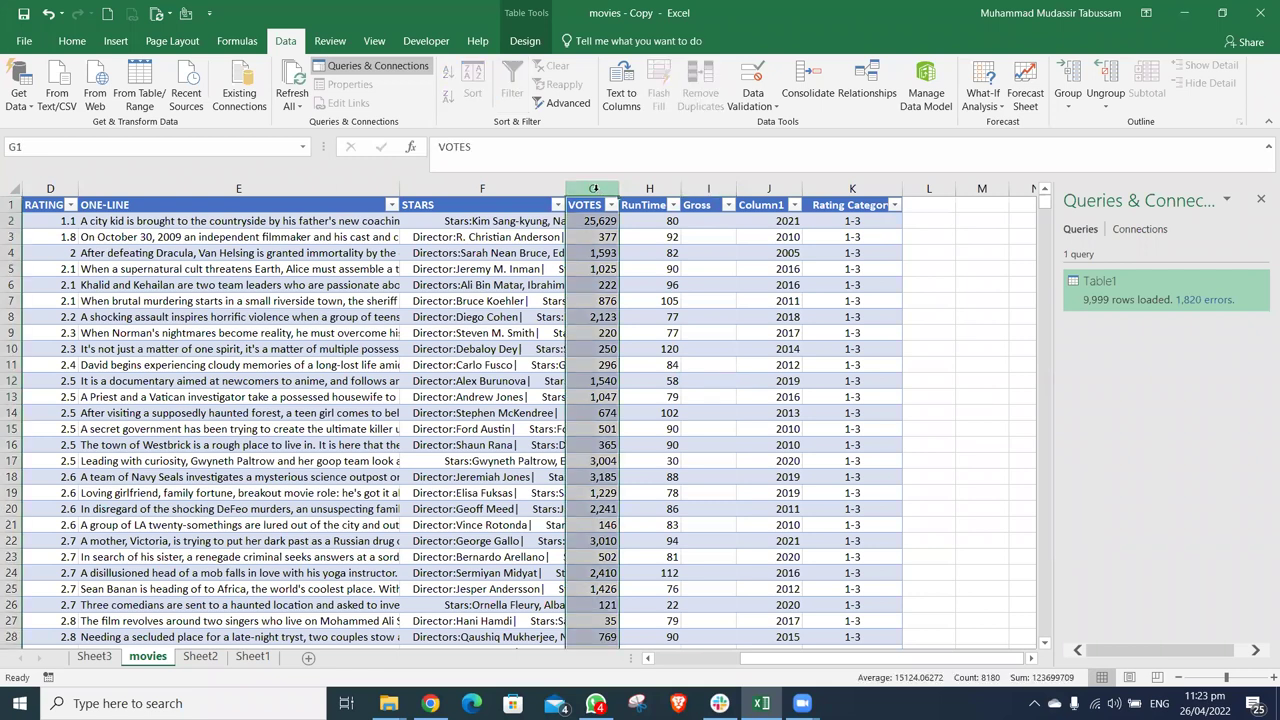
left_click(636, 186)
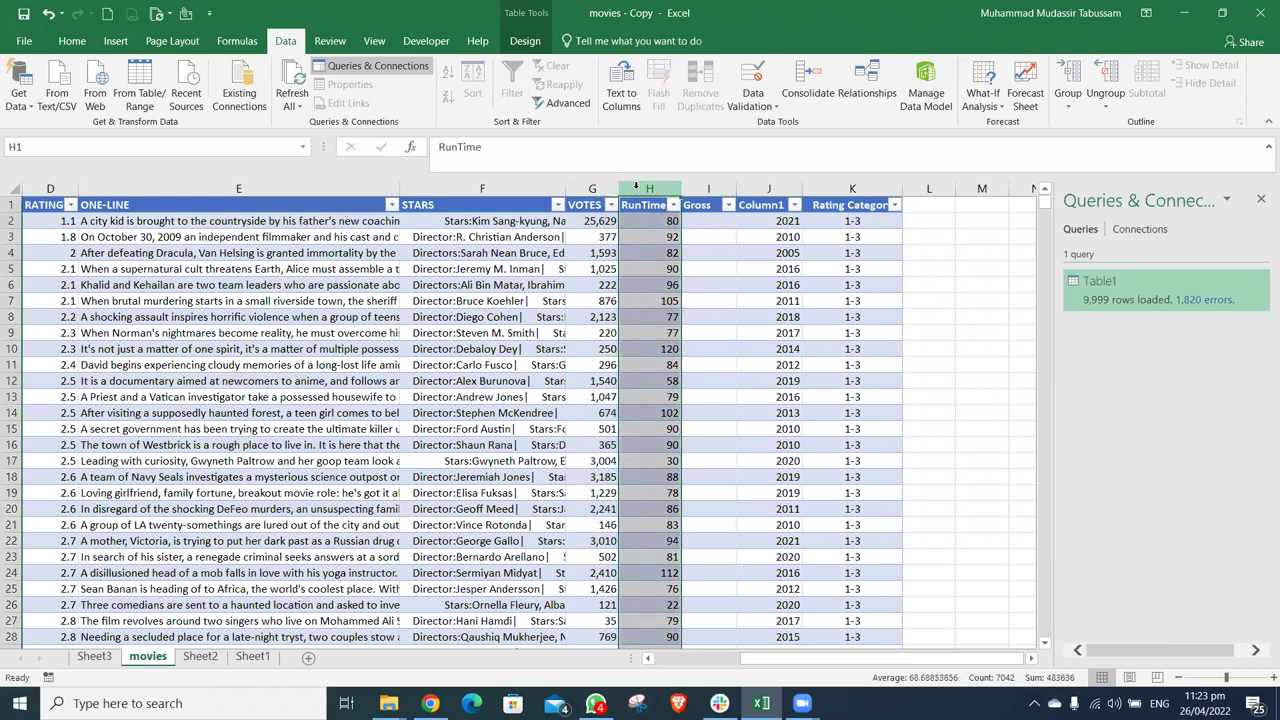
left_click(704, 188)
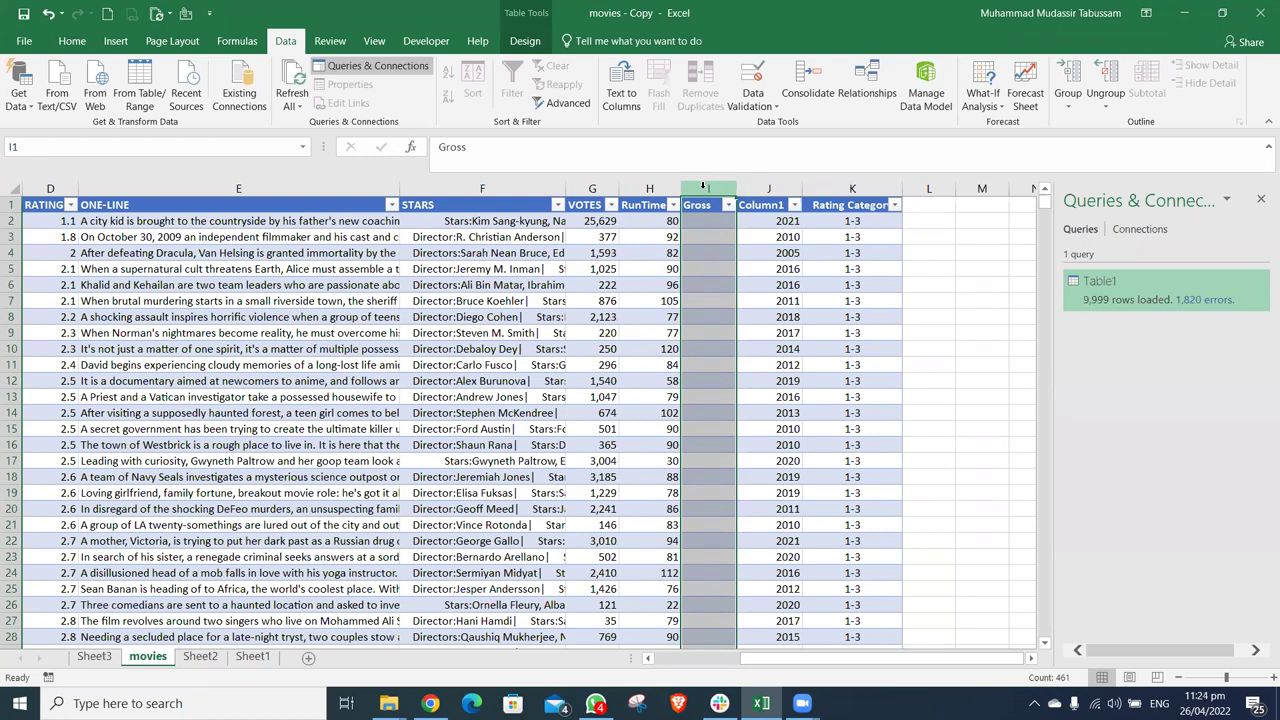
left_click(728, 205)
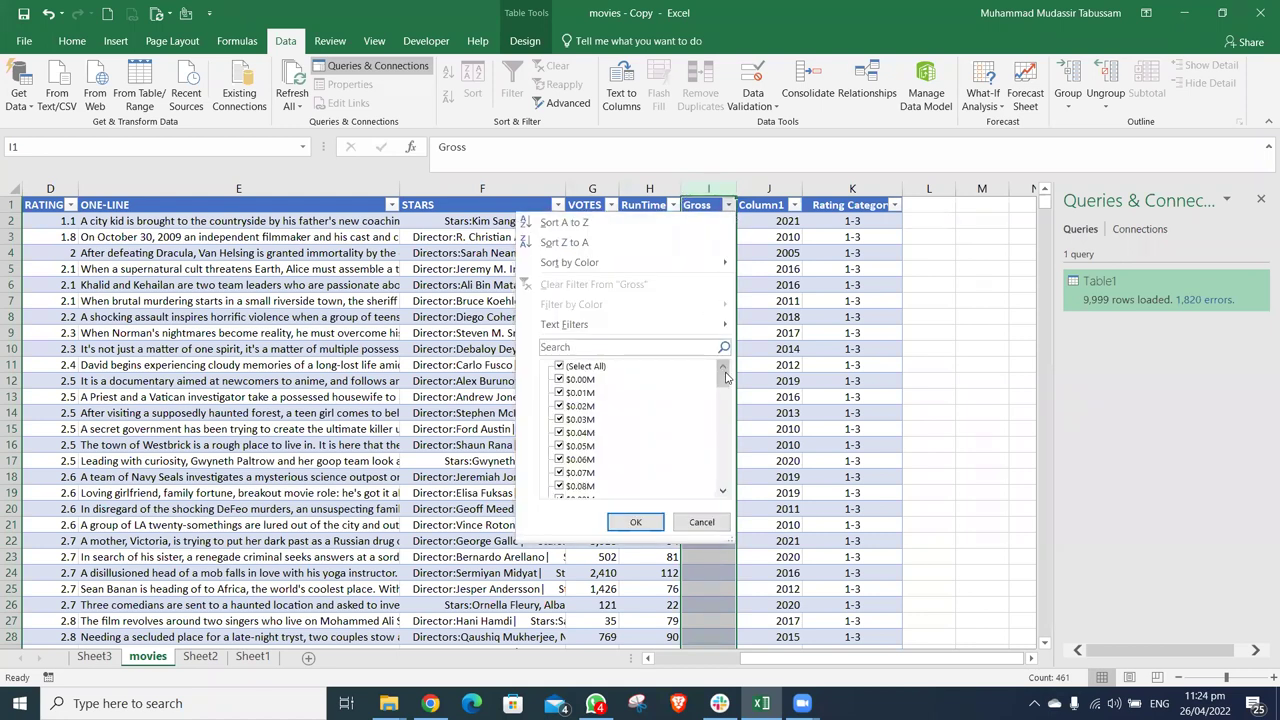
left_click(799, 287)
Step: Sort the movies table by the Gross column's cell values in A to Z order
left_click(704, 224)
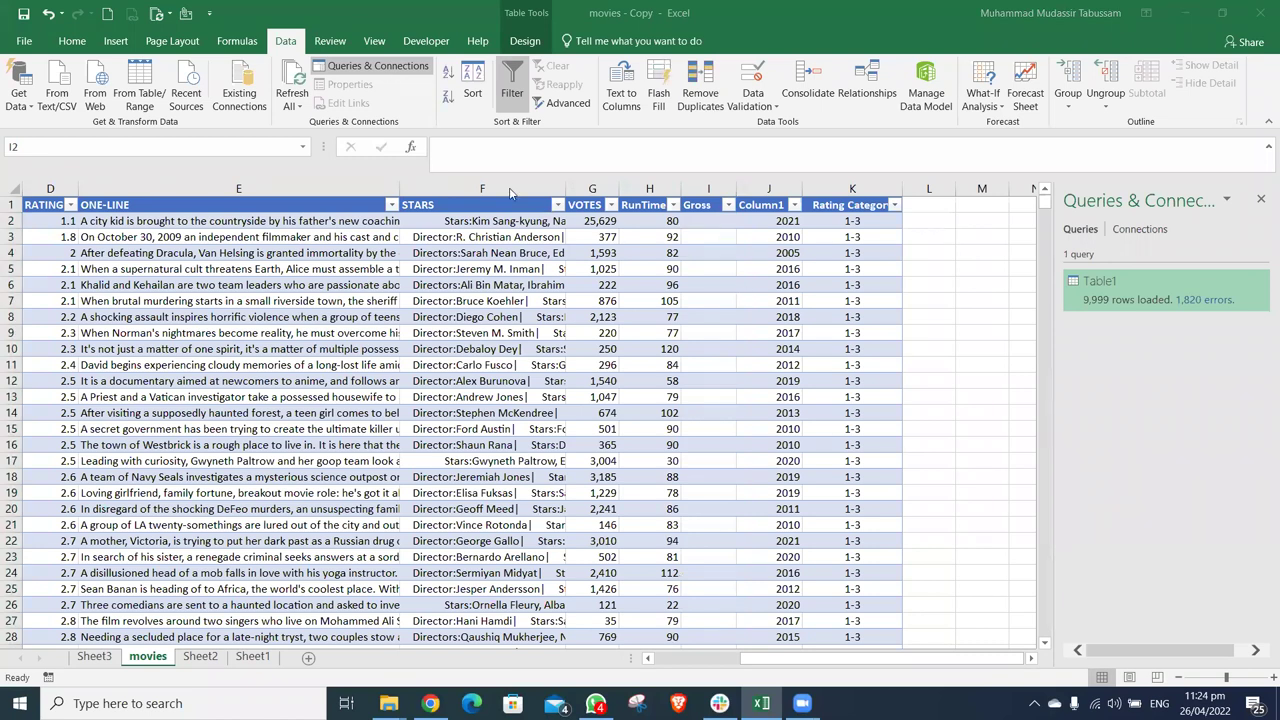
left_click(472, 94)
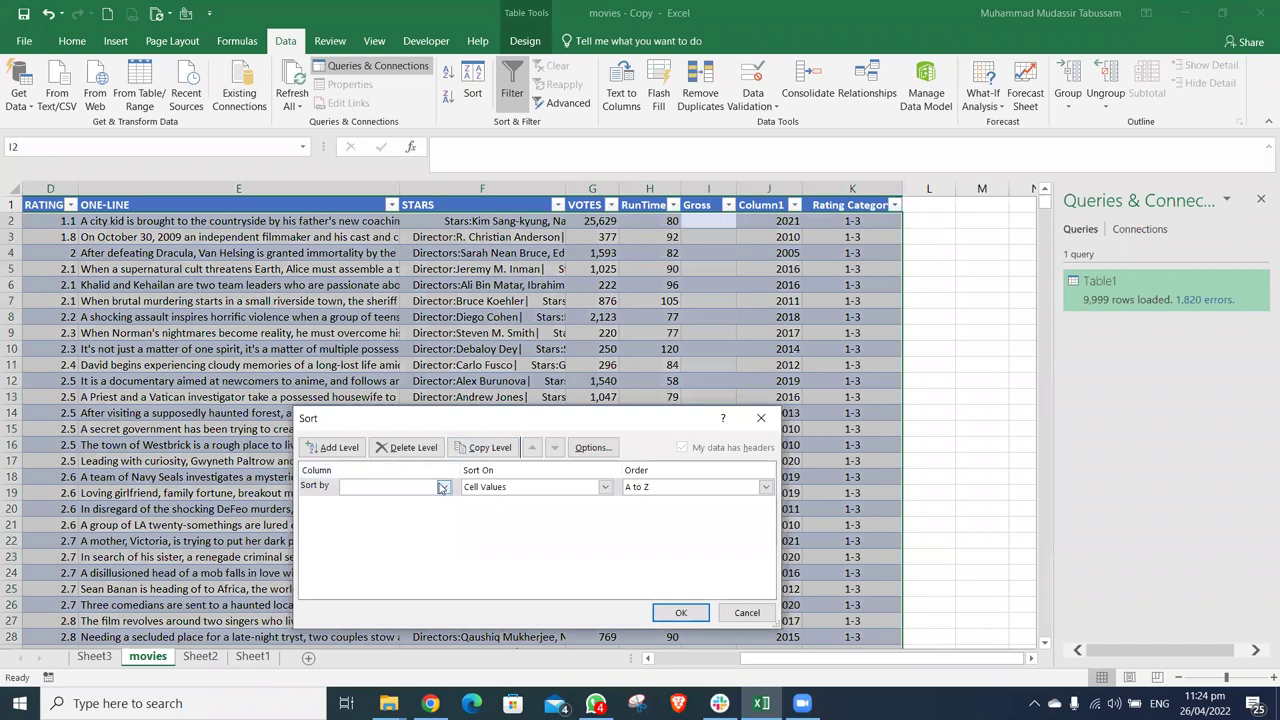
left_click(442, 487)
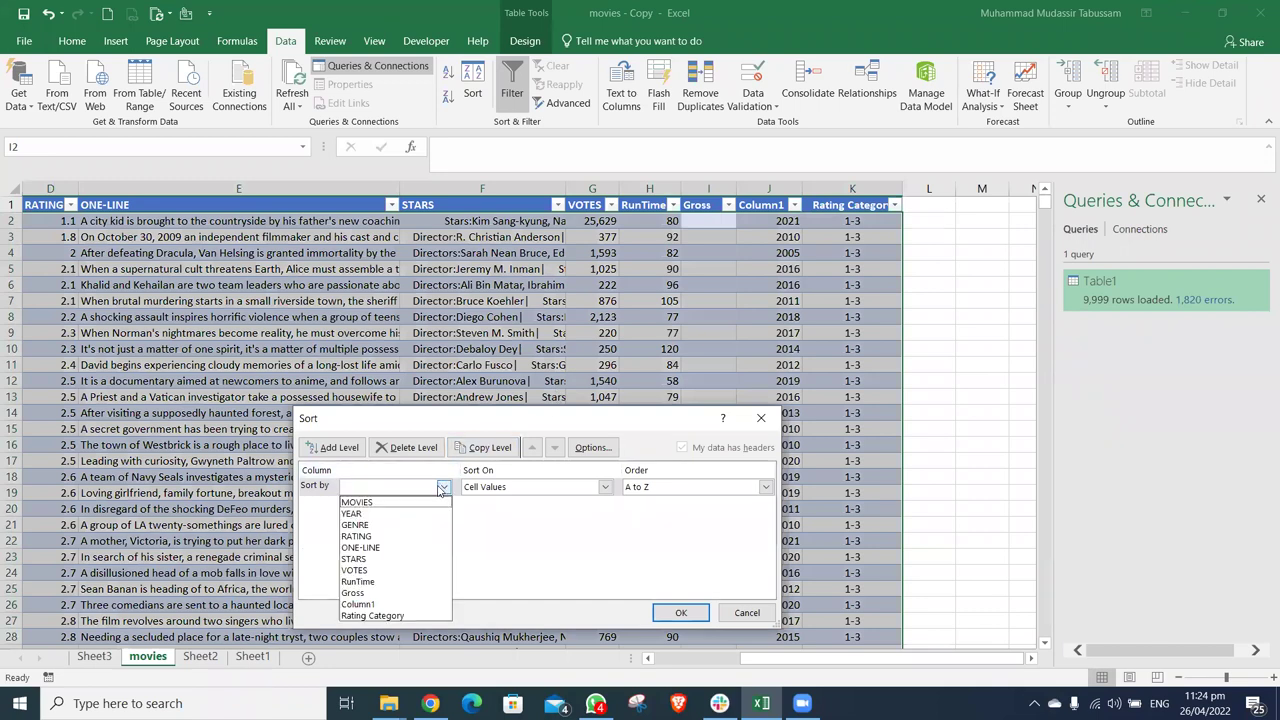
left_click(381, 592)
left_click(694, 612)
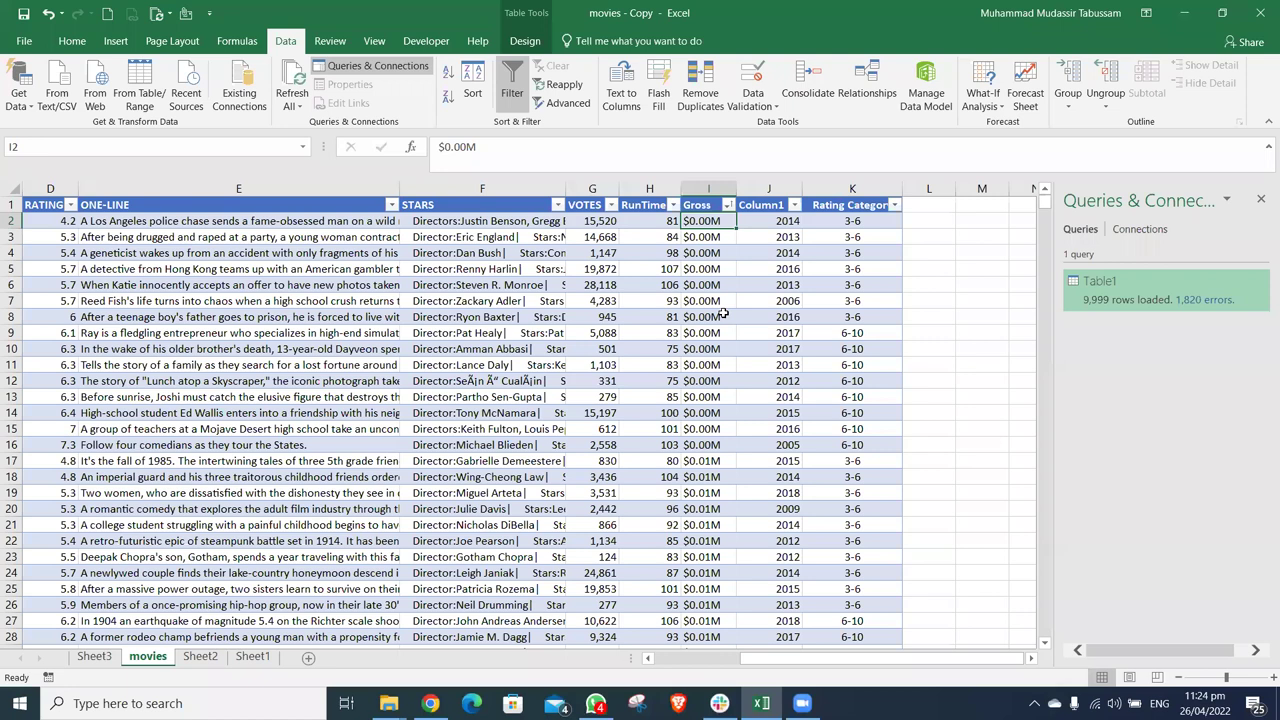
Step: Examine where the filled Gross values end and the blank cells begin in the sorted table, and return to the Gross header
key("ctrl+c")
left_click_drag(1044, 214, 1043, 231)
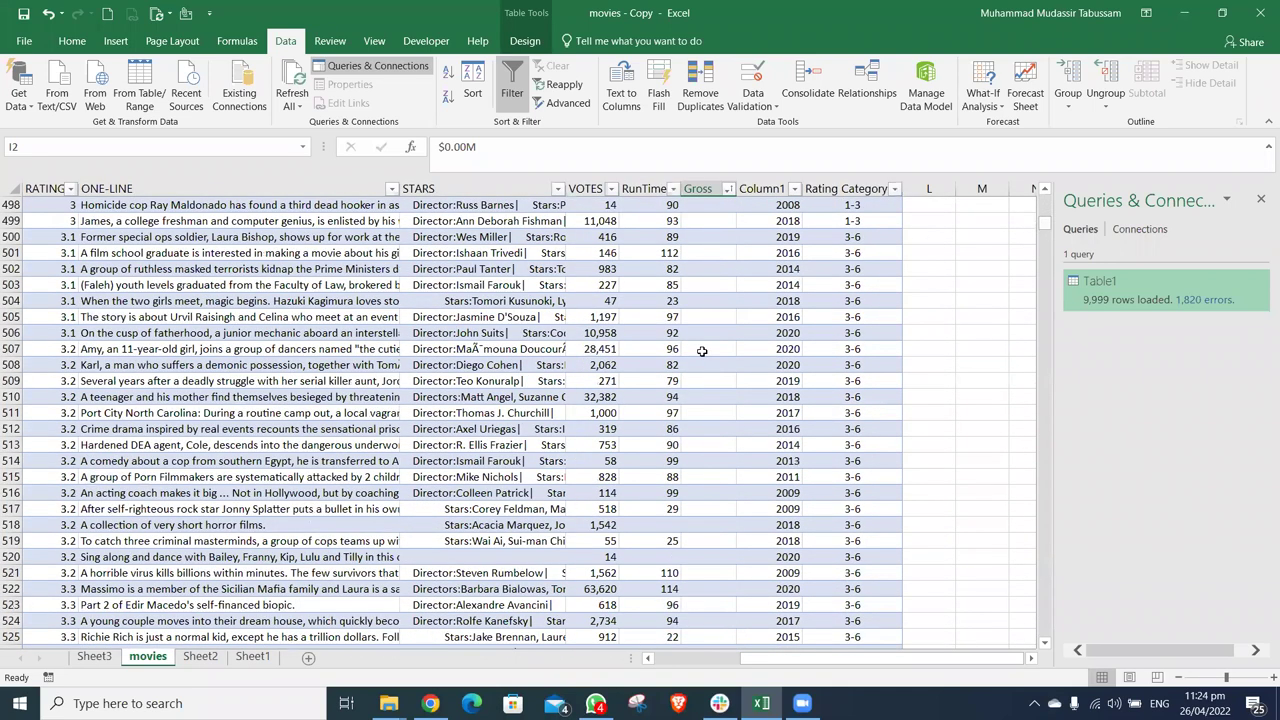
scroll(702, 351, "up", 7)
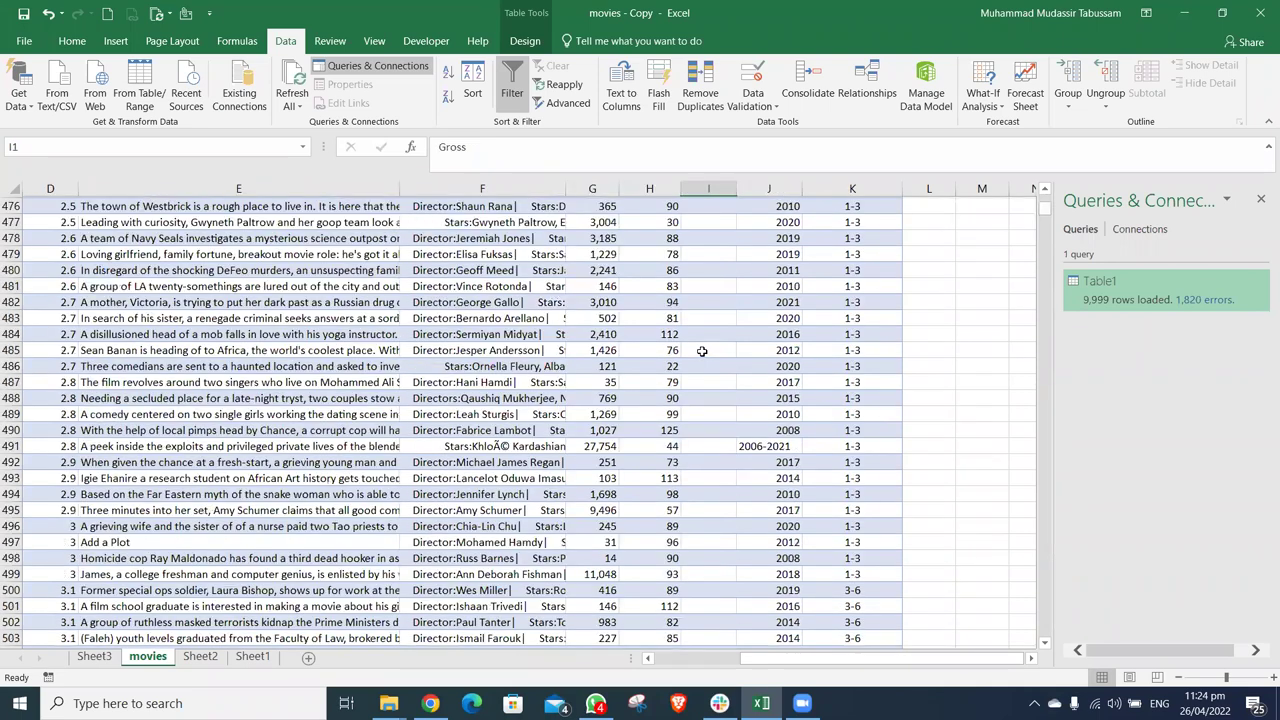
scroll(702, 351, "up", 8)
left_click(702, 351)
scroll(702, 351, "up", 6)
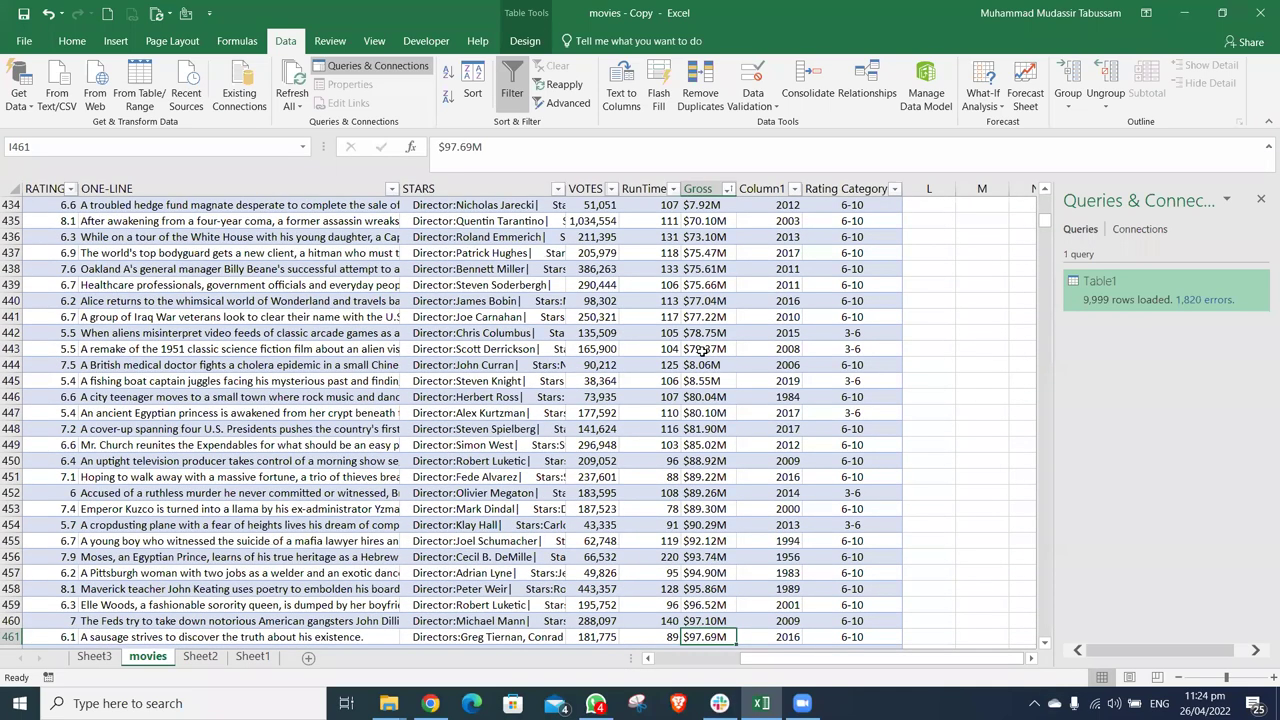
key("Down")
key("Down")
scroll(702, 351, "down", 4)
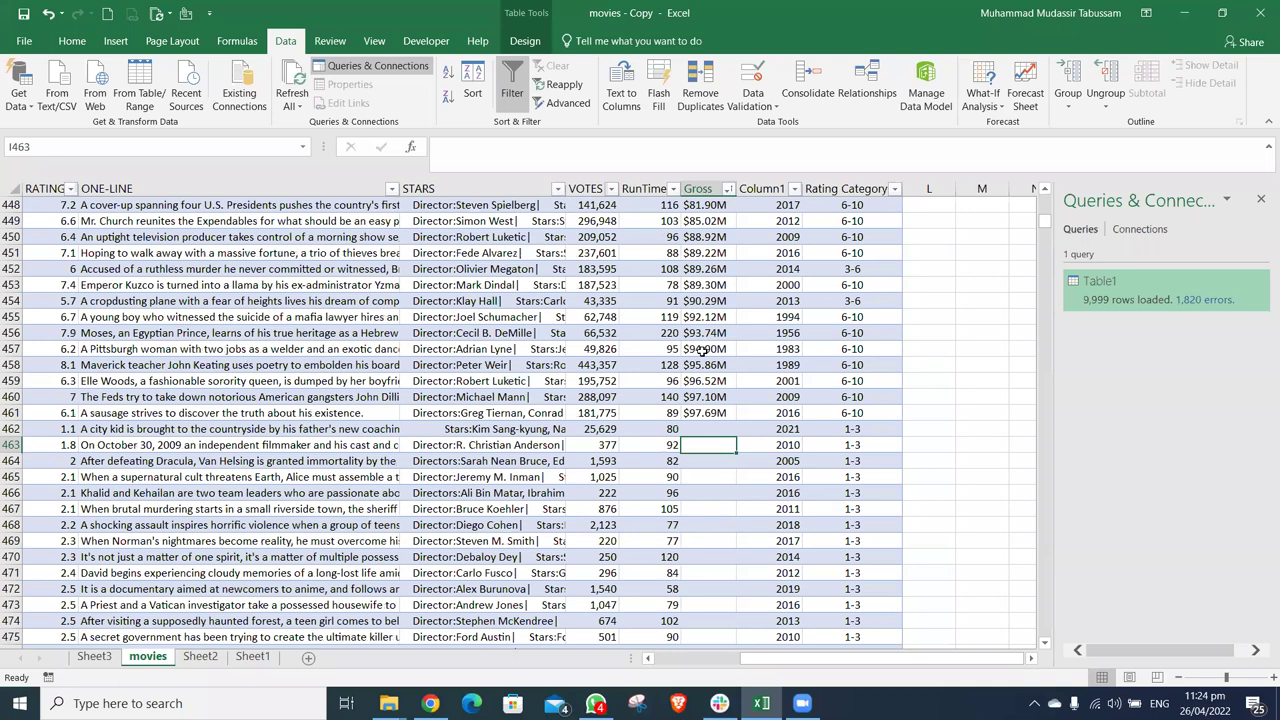
key("Up")
key("Up")
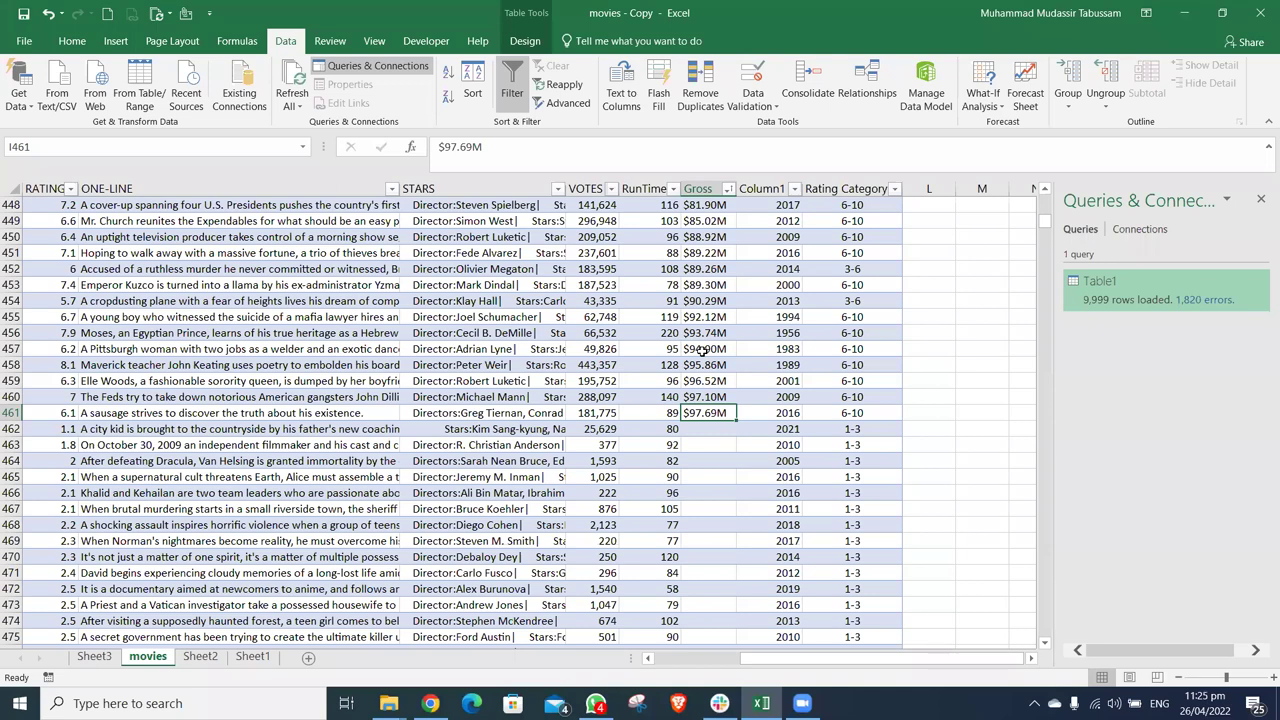
key("ctrl+Up")
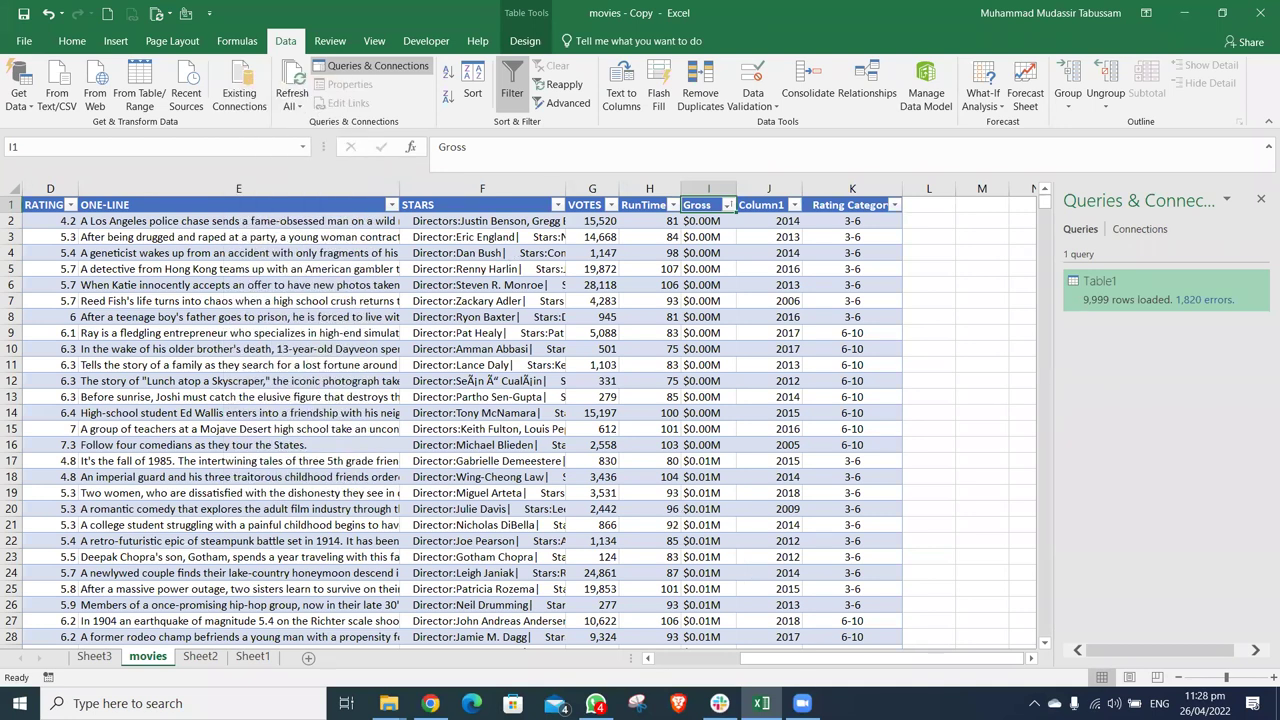
left_click(803, 703)
left_click(795, 698)
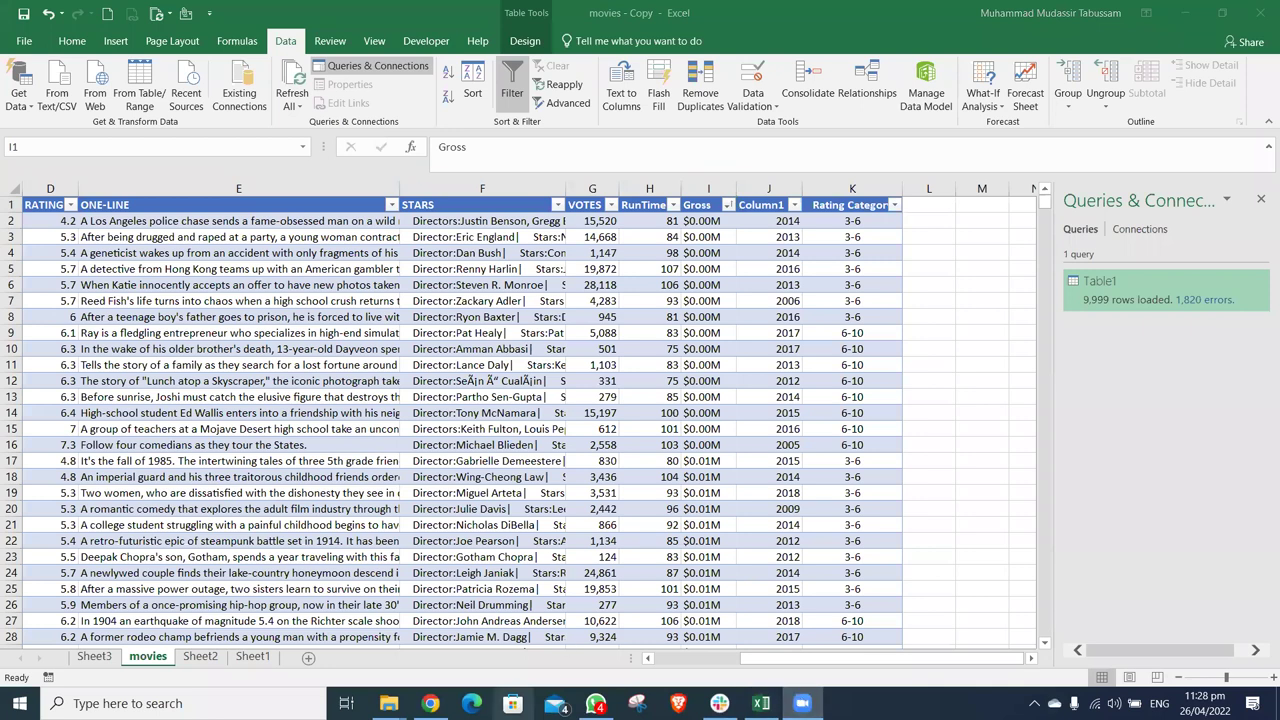
Step: Switch to the Lecture 4 - Practice Files folder and open the Population-EstimatesData CSV file from the Population-Estimates_CSV subfolder
mouse_move(389, 703)
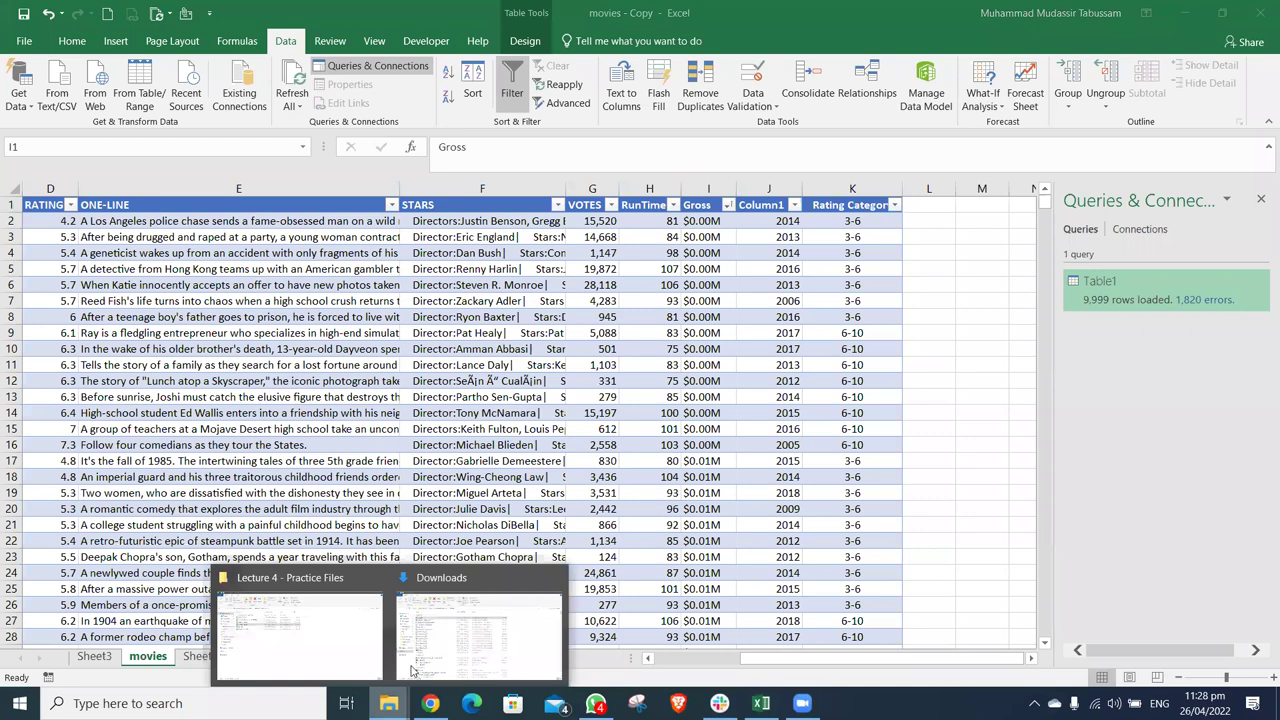
left_click(311, 627)
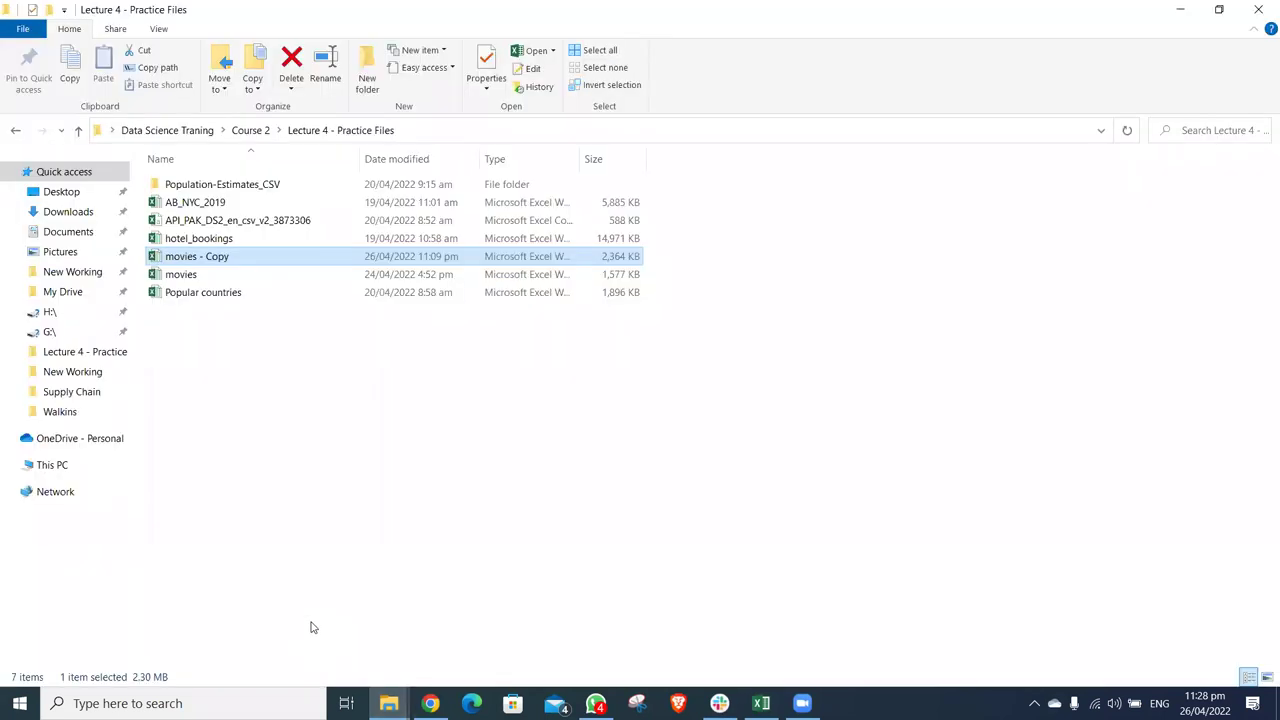
double_click(244, 190)
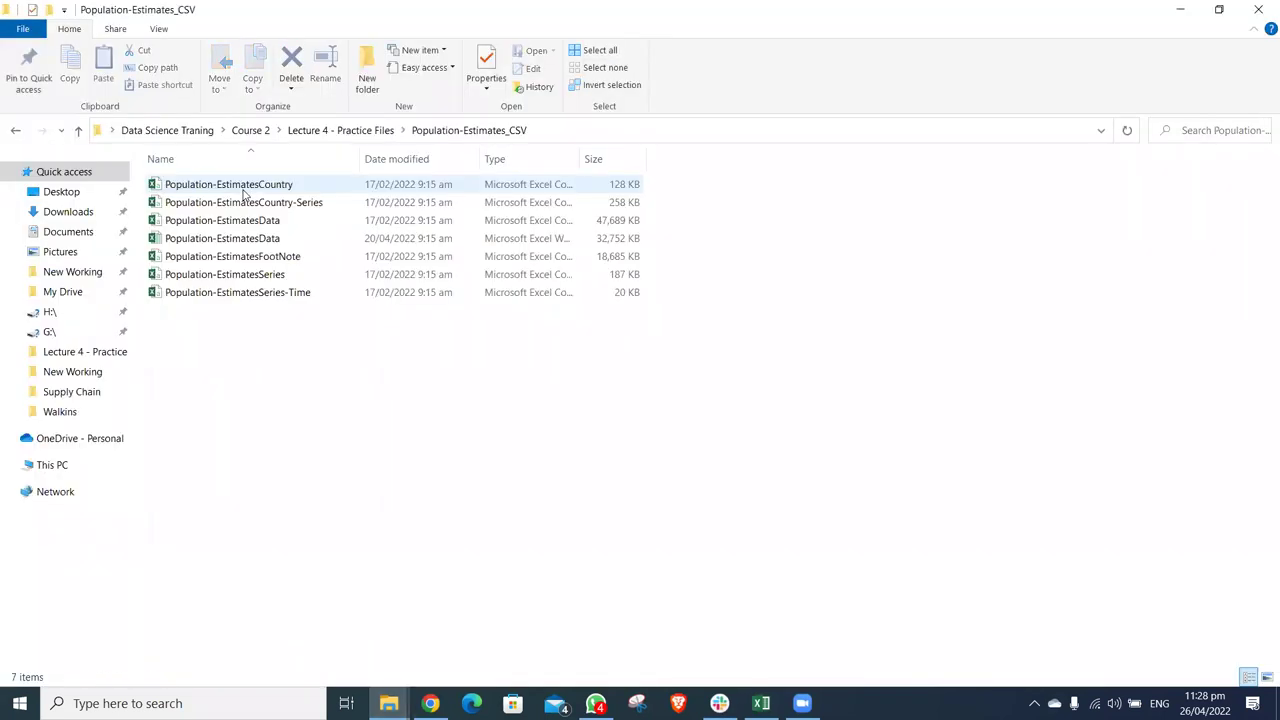
double_click(282, 225)
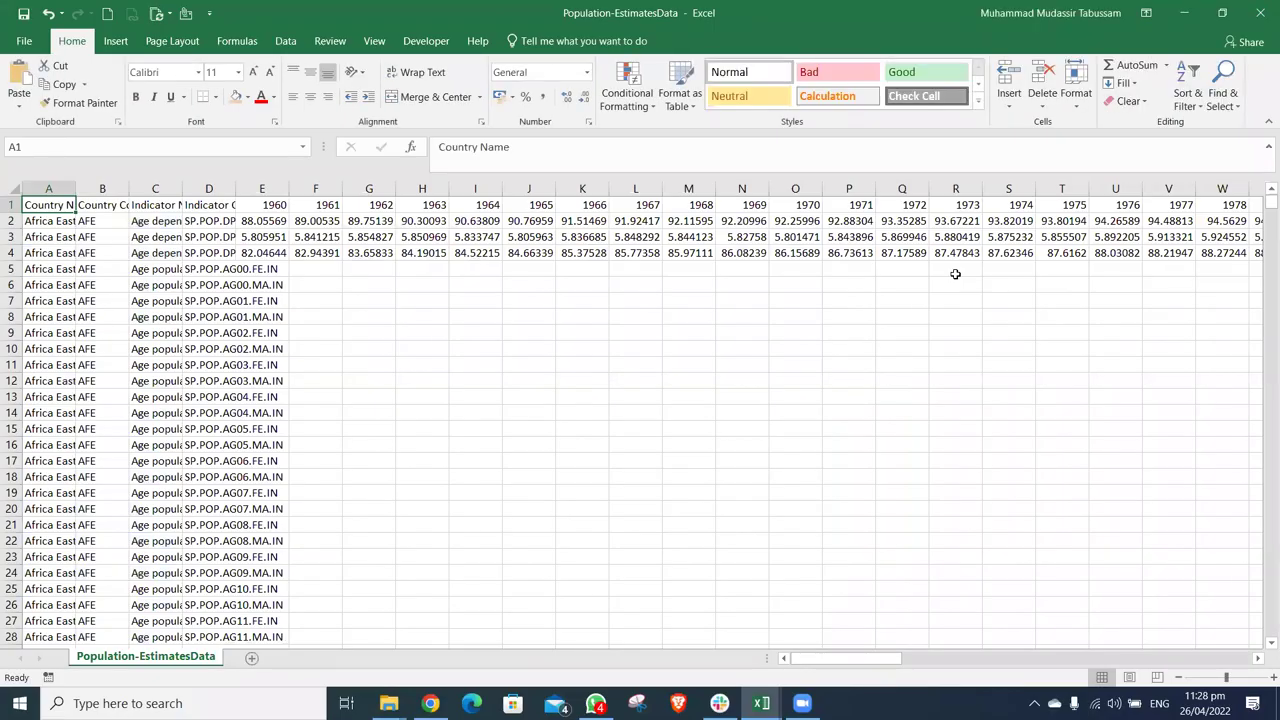
Step: Close the movies - Copy workbook and return to the Population-EstimatesData workbook
key("alt+Tab")
left_click(1260, 13)
left_click(576, 386)
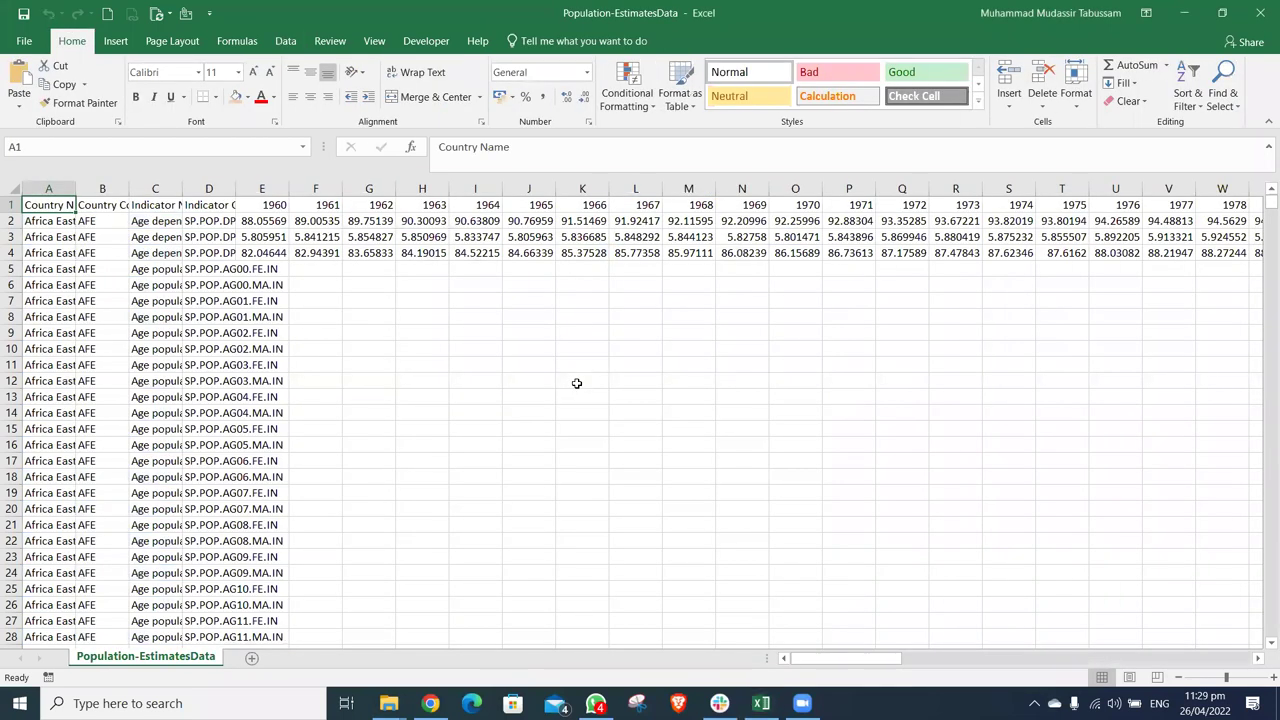
Step: Add filters to the header row and filter the Country Name column to Pakistan
key("ctrl+shift+l")
key("alt+Down")
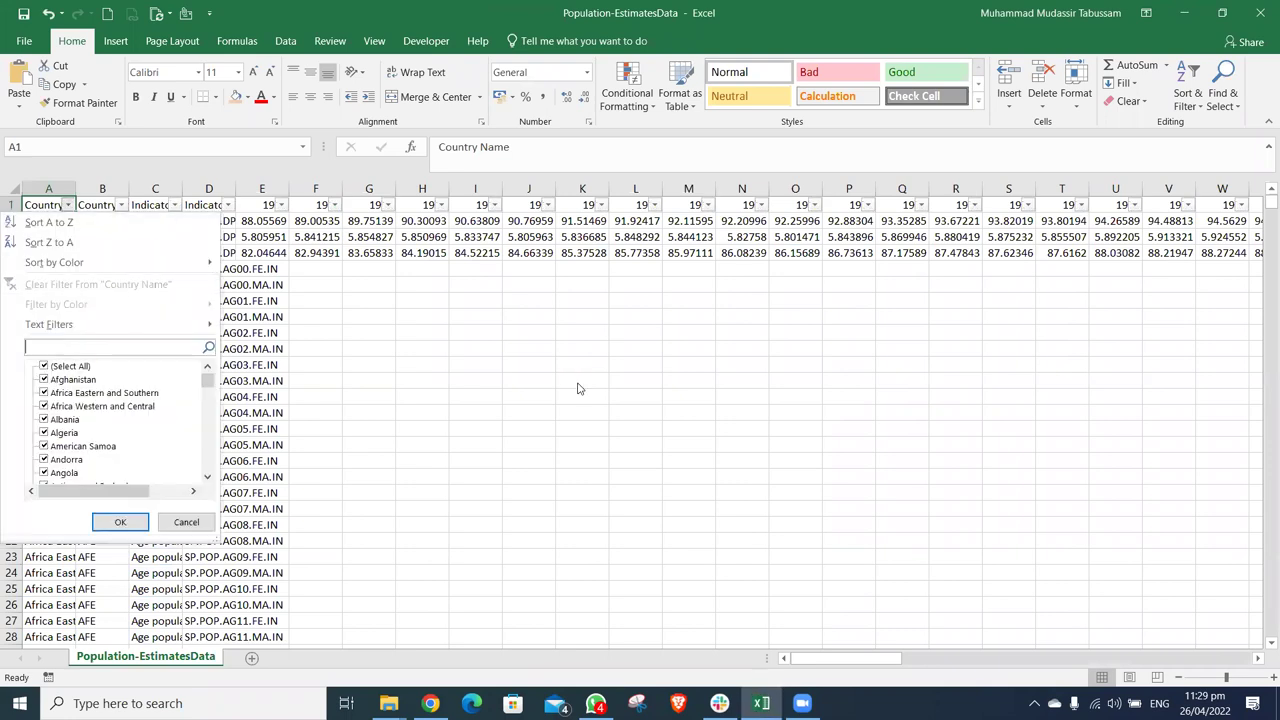
type("pak")
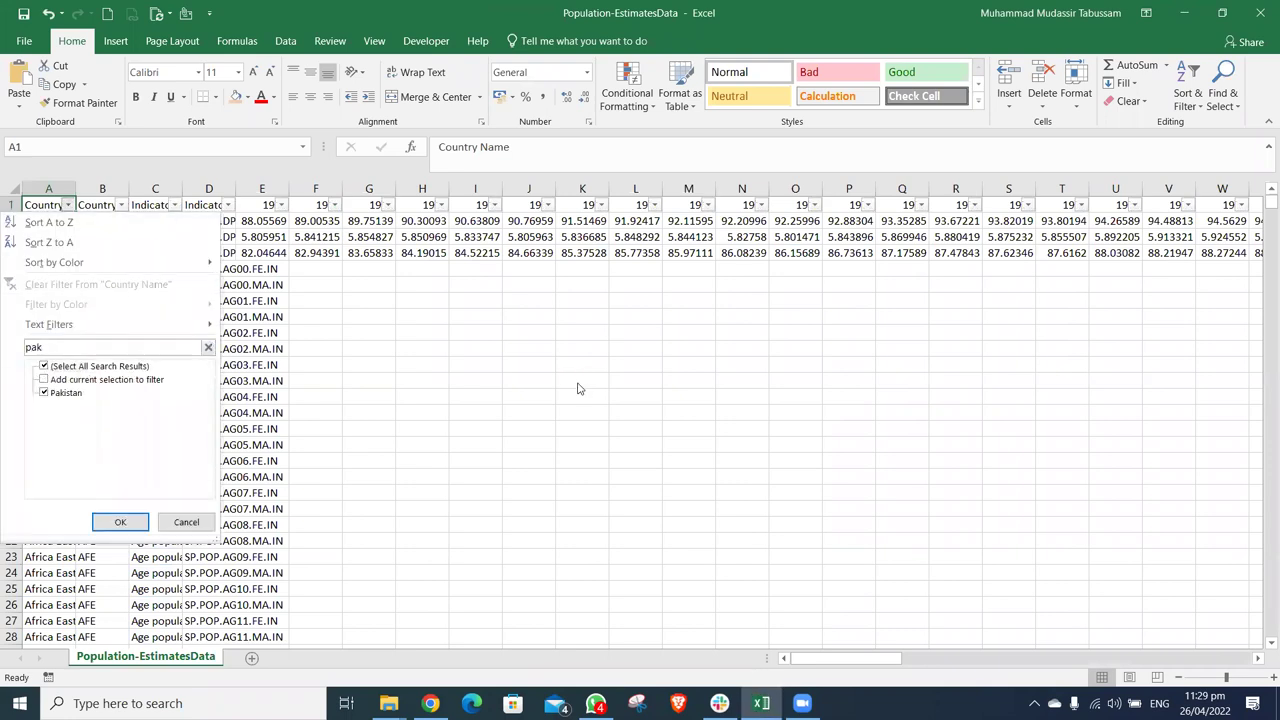
key("Return")
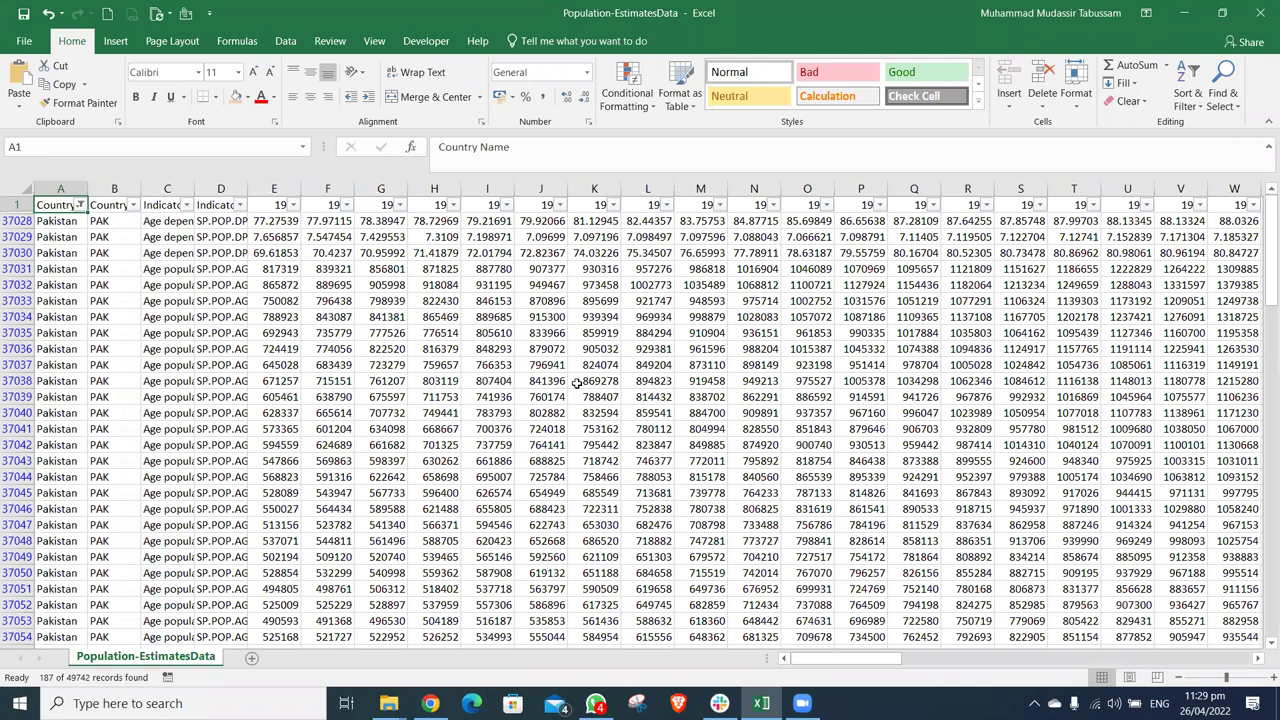
Step: Clear the Country Name filter so that all countries are listed again
key("alt+a")
key("c")
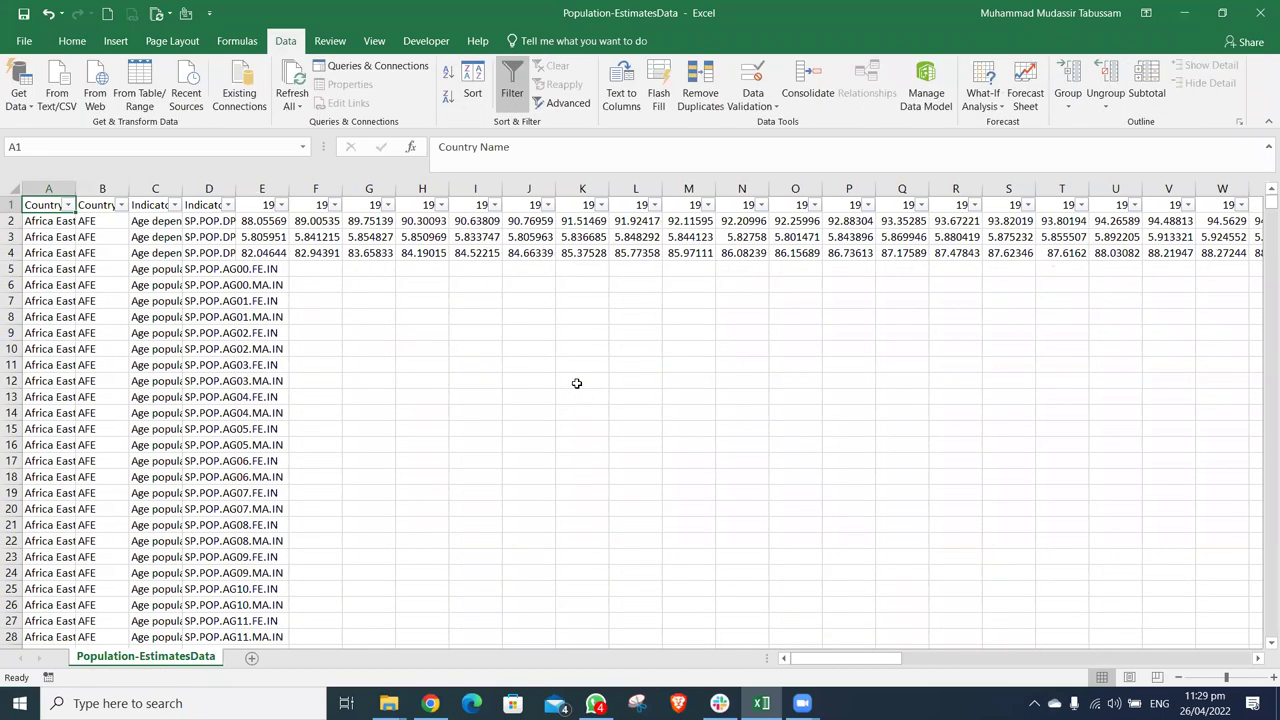
key("ctrl+shift+End")
left_click(577, 383)
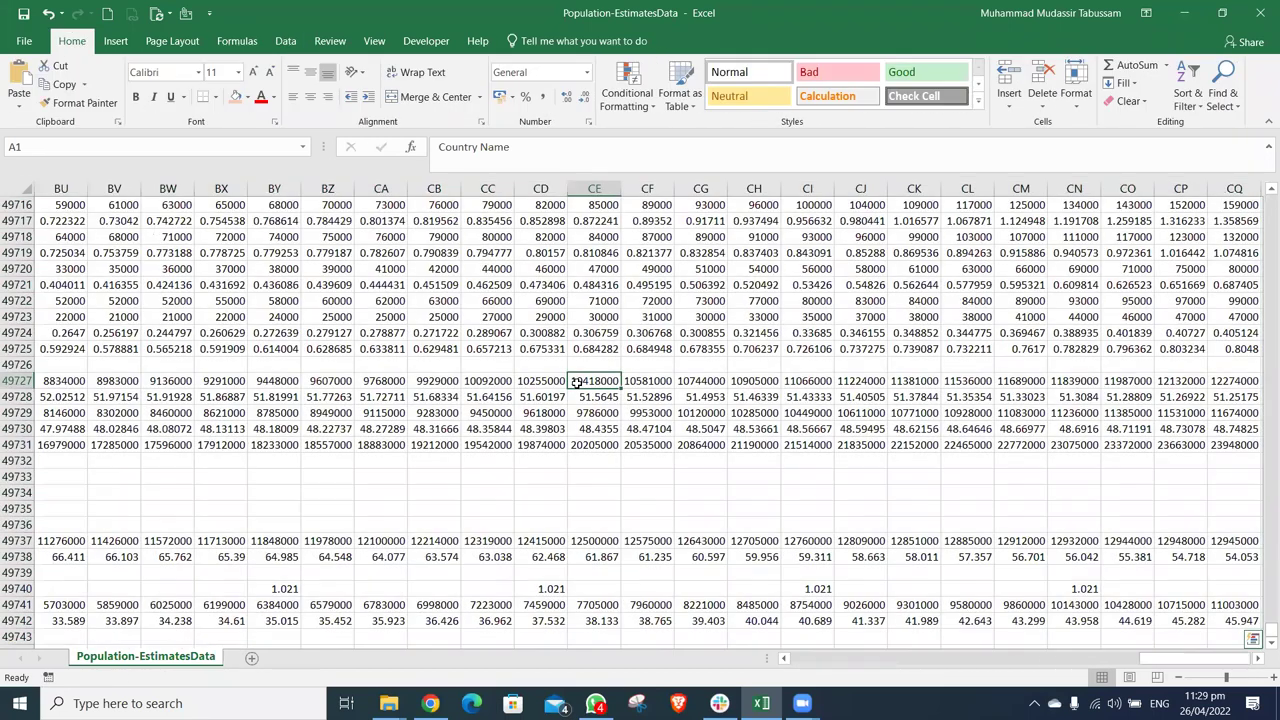
left_click(577, 383, "alt")
key("Up")
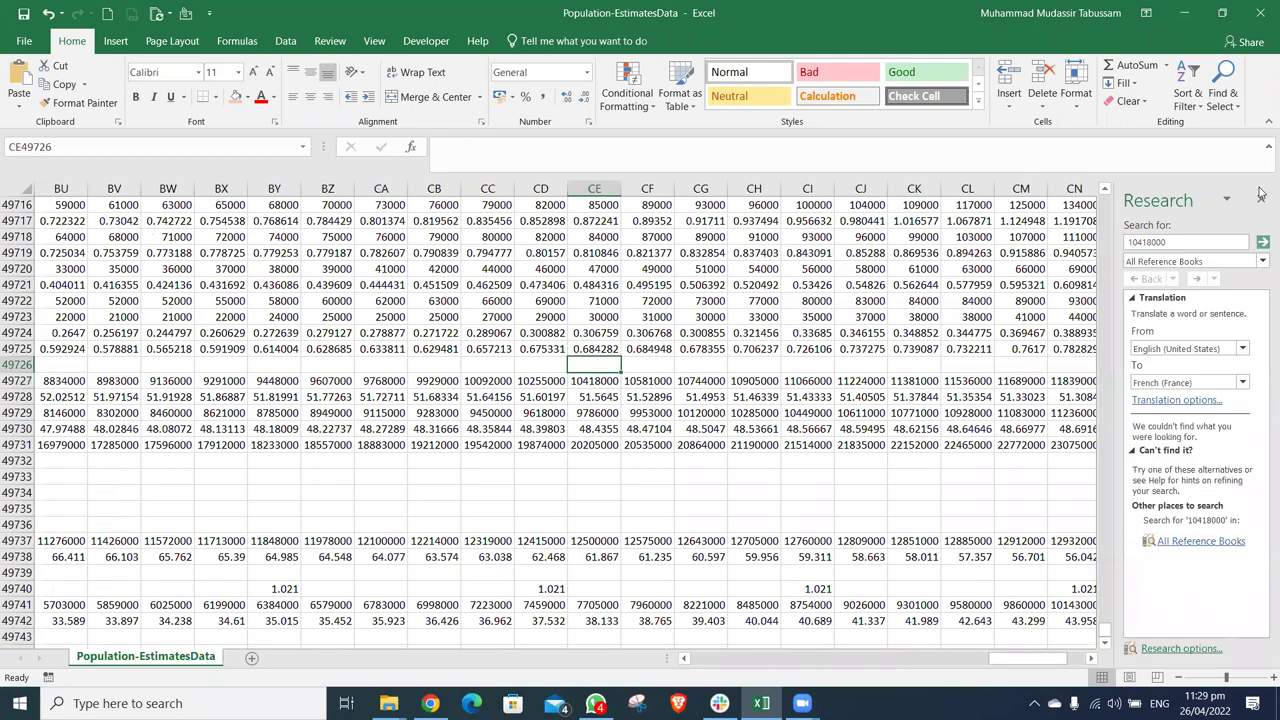
left_click(805, 297, "alt")
key("ctrl+Up")
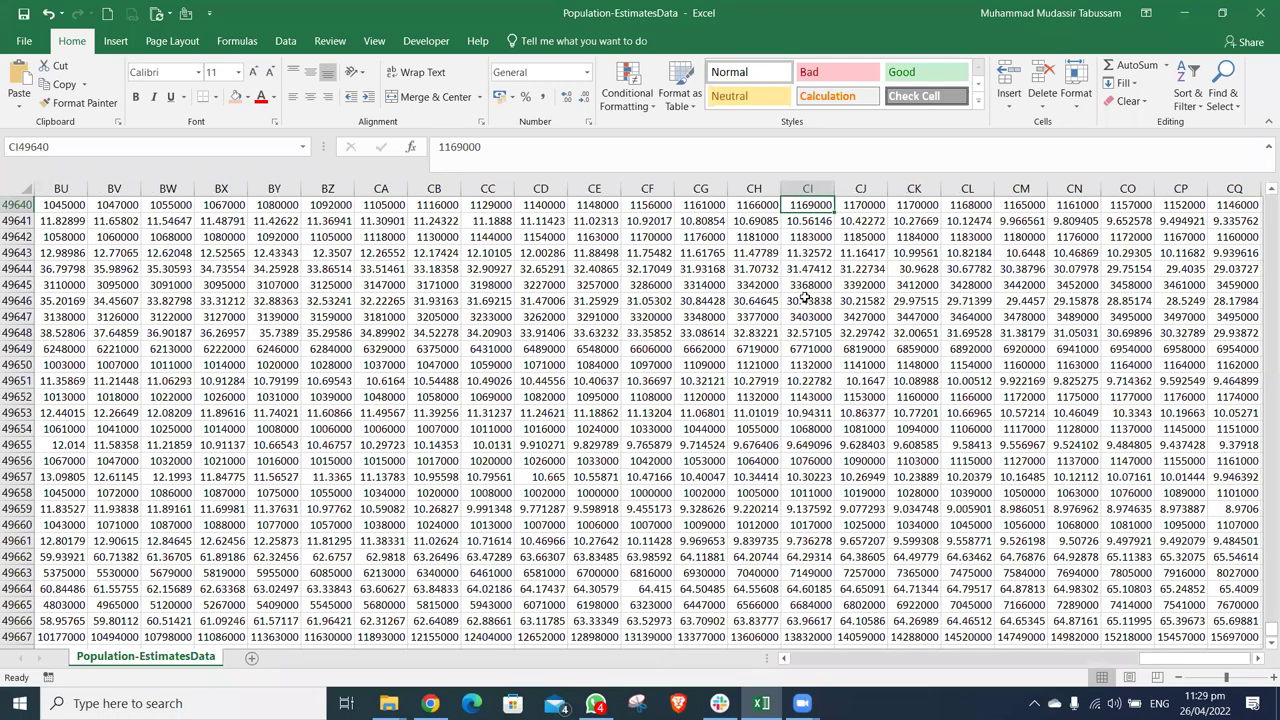
key("ctrl+Home")
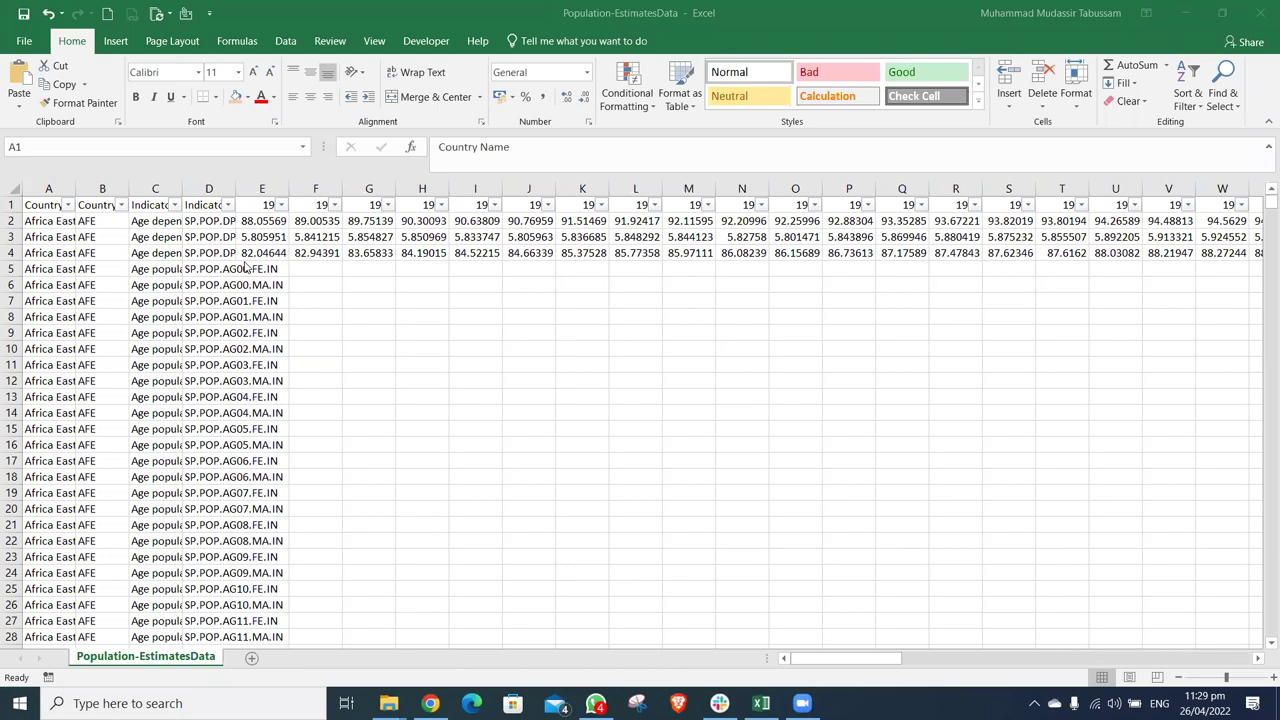
Step: Look through the countries in the Country Name filter list down to its end without applying a filter
left_click(67, 205)
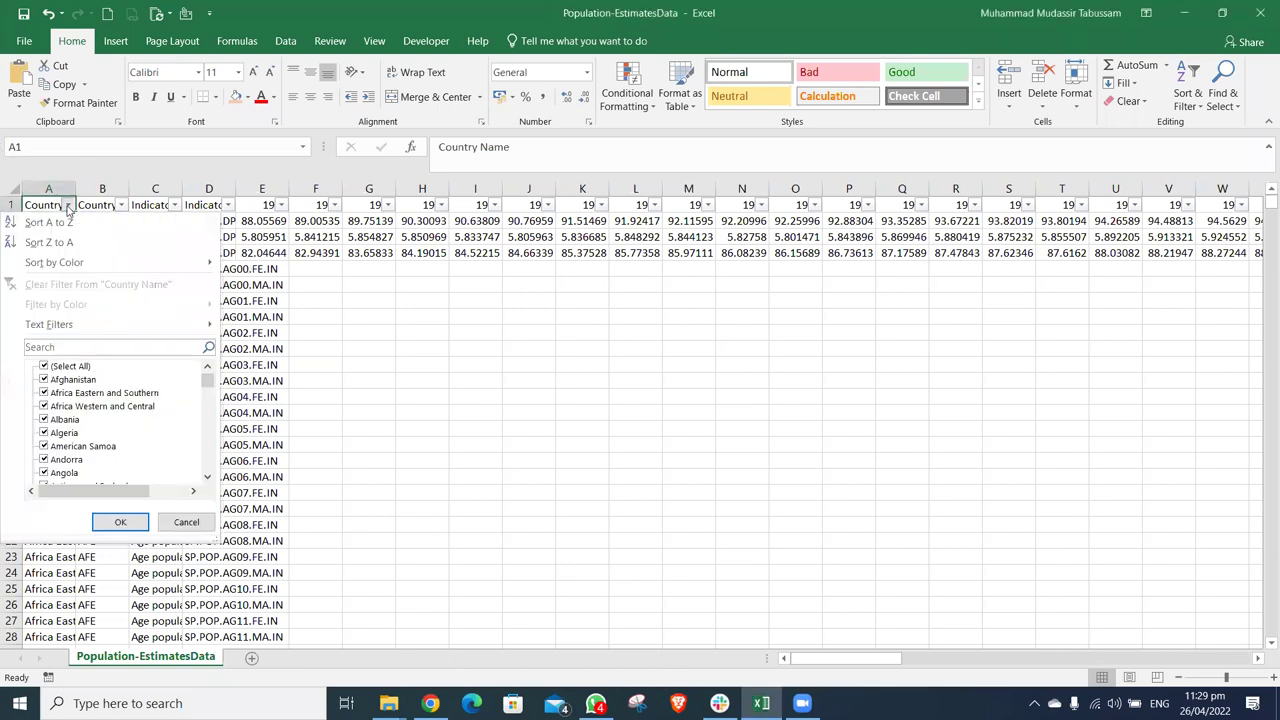
left_click_drag(208, 385, 200, 476)
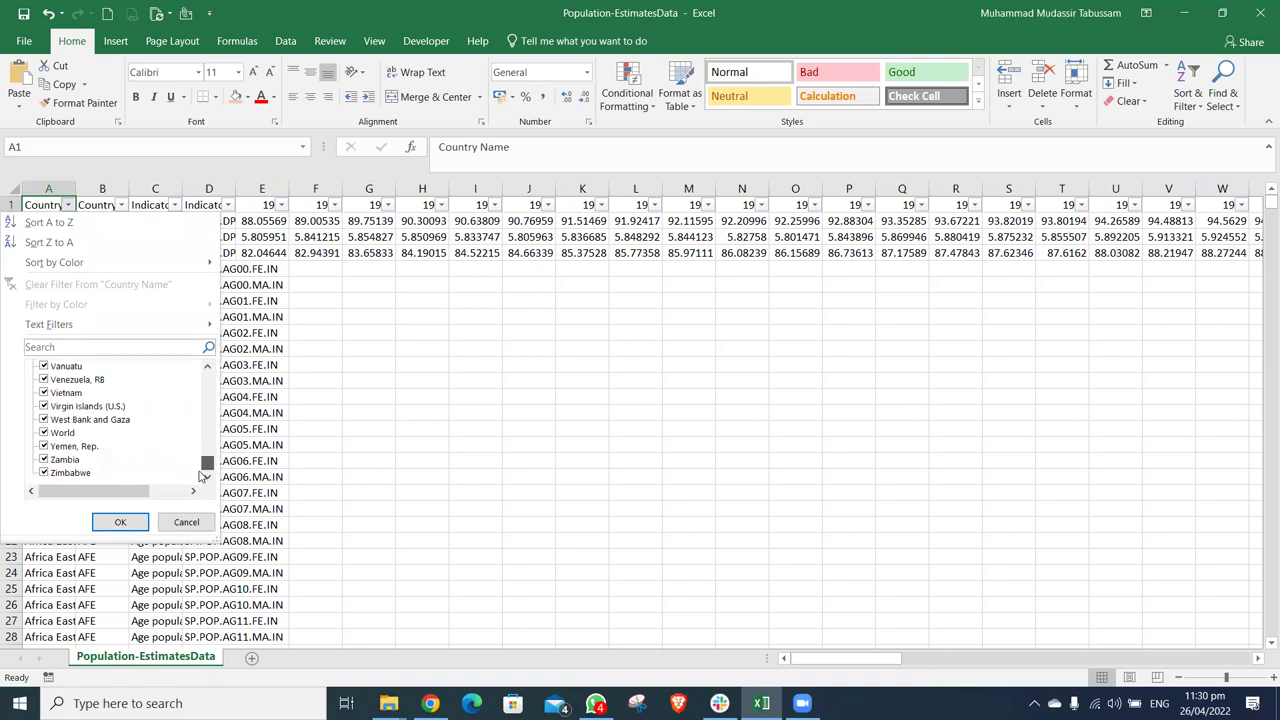
left_click(182, 521)
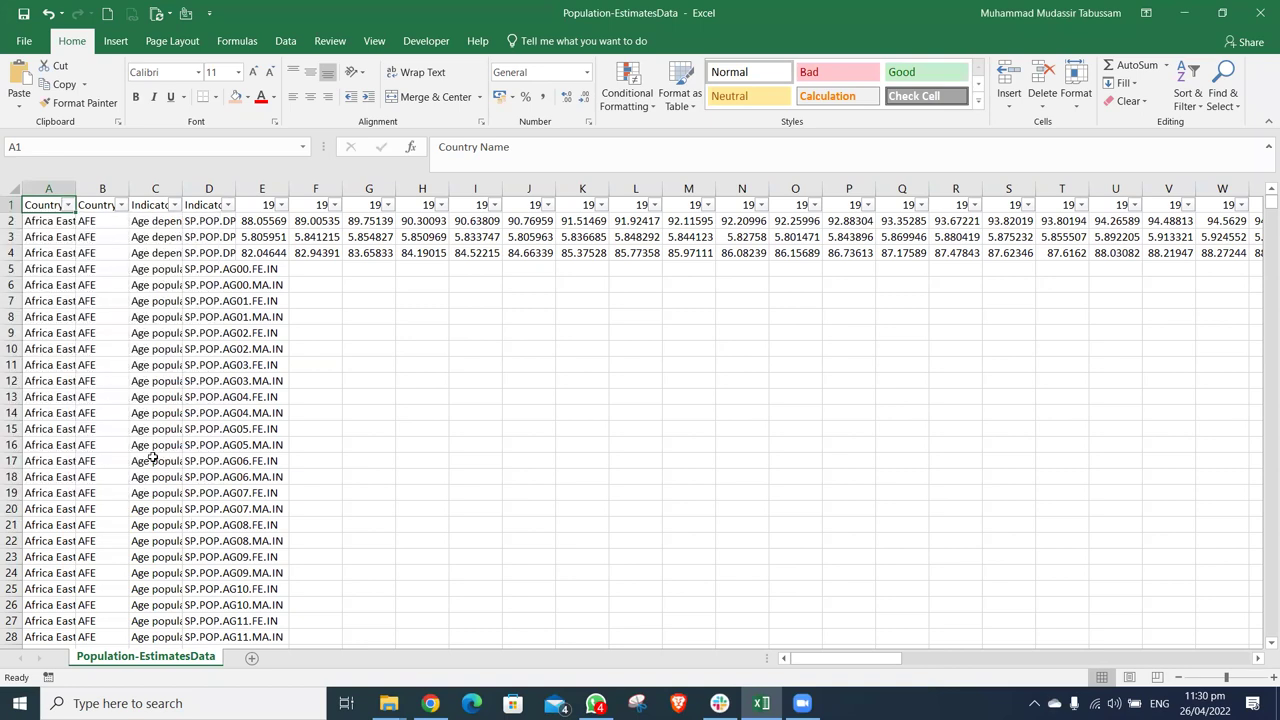
Step: Select the whole population data range, AutoFit its column widths and return to cell A1
key("ctrl+shift+End")
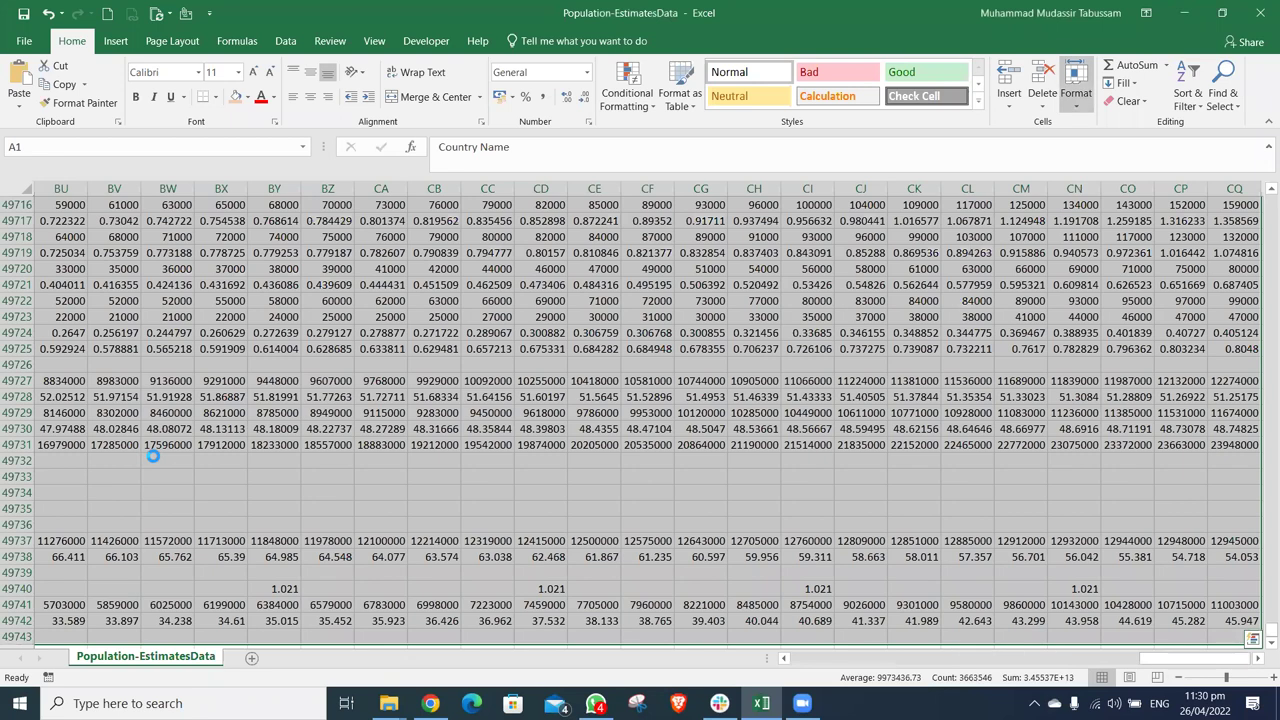
key("ctrl+BackSpace")
key("ctrl+Home")
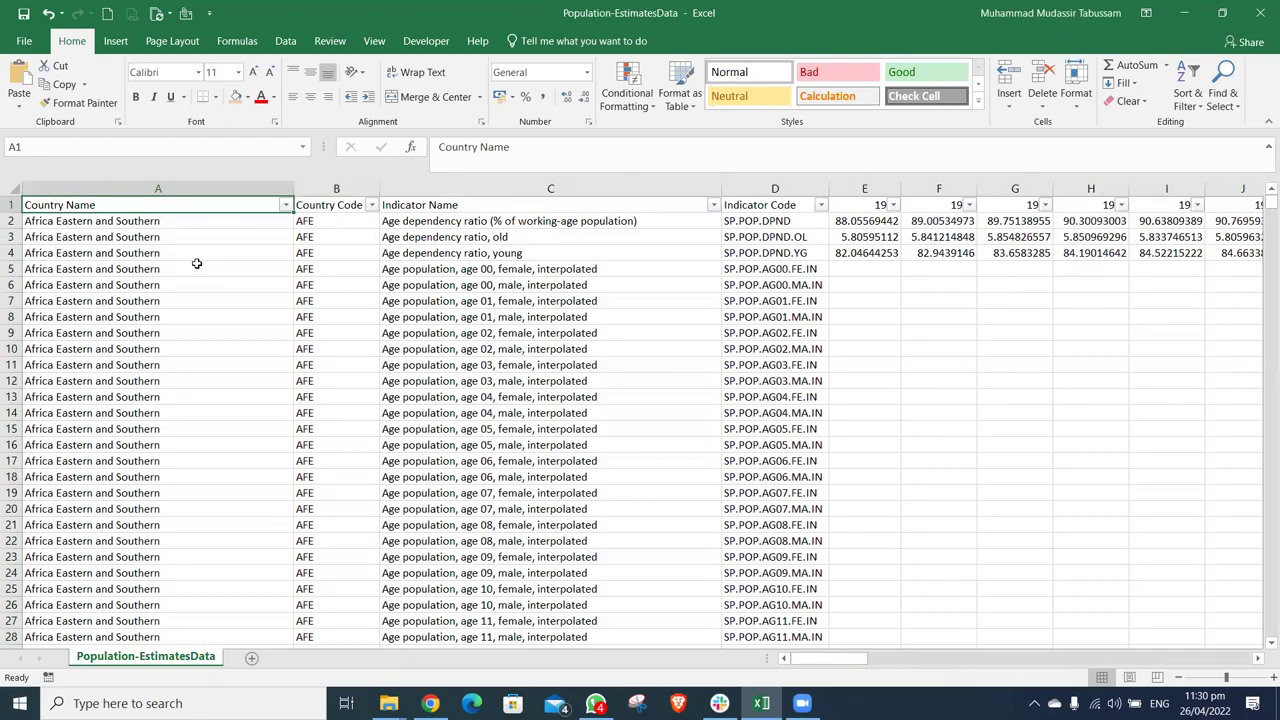
left_click(285, 205)
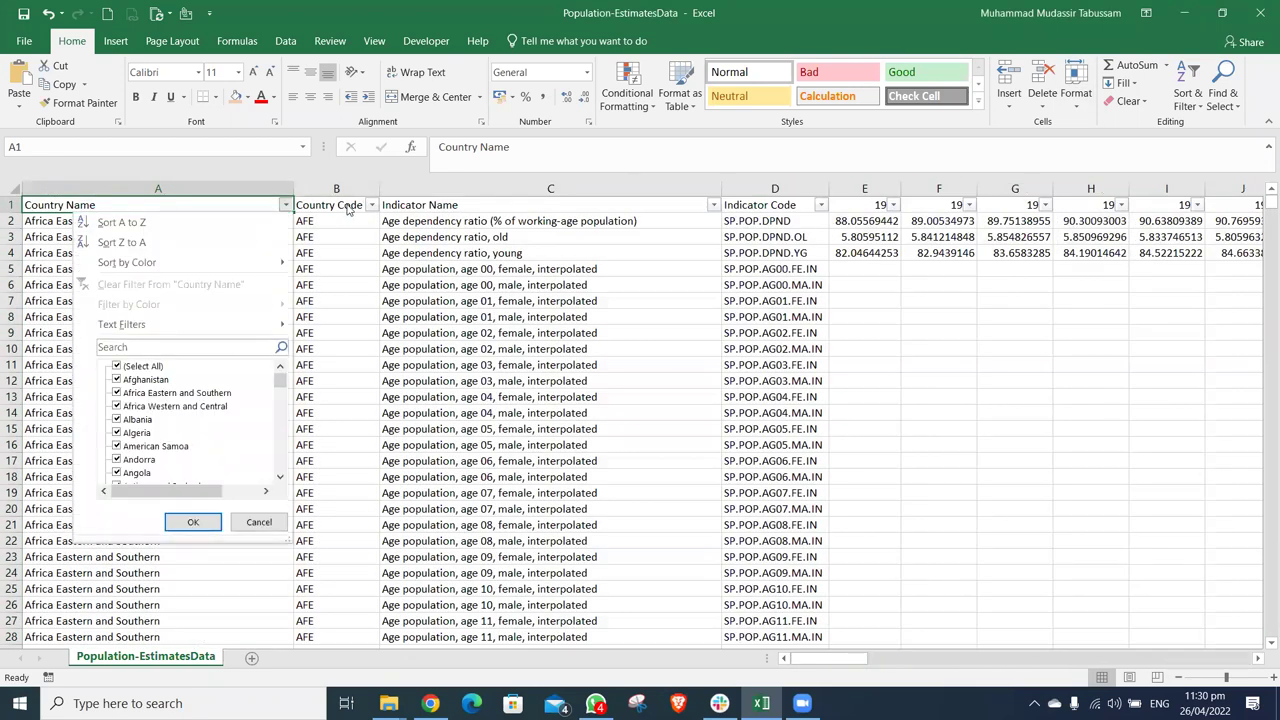
left_click(350, 210)
left_click(371, 205)
left_click(371, 206)
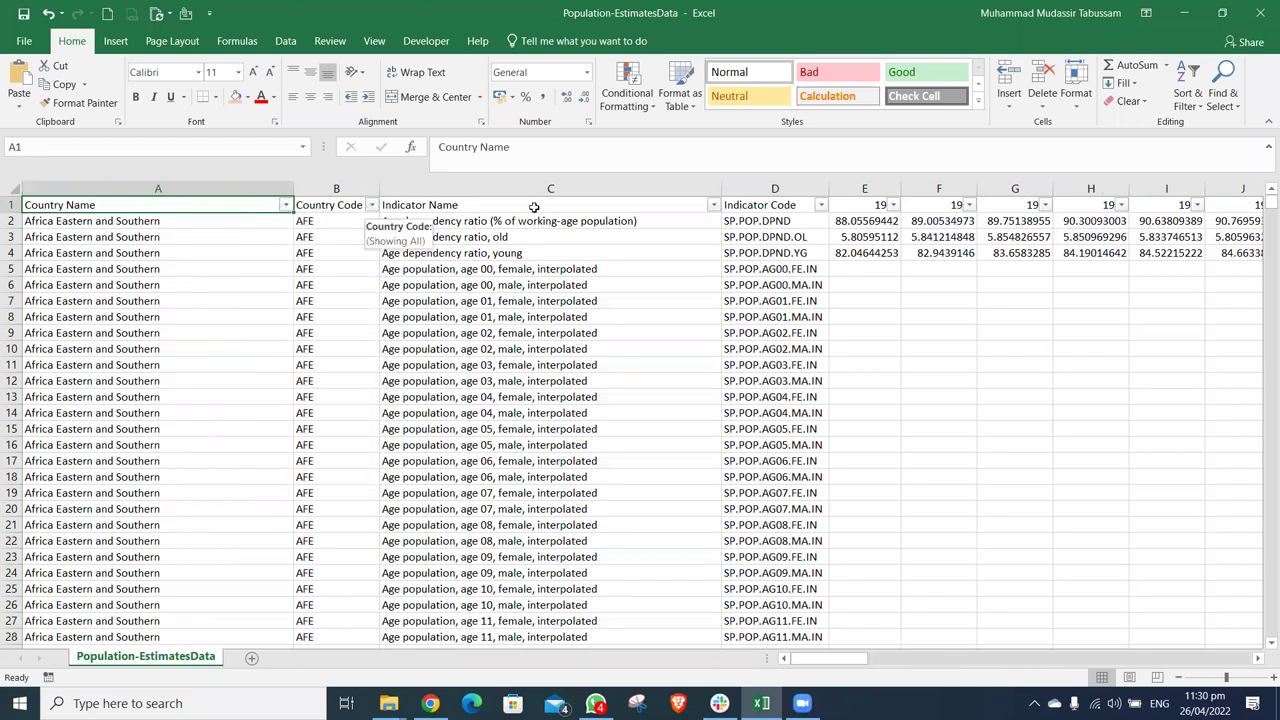
left_click(714, 205)
left_click(719, 210)
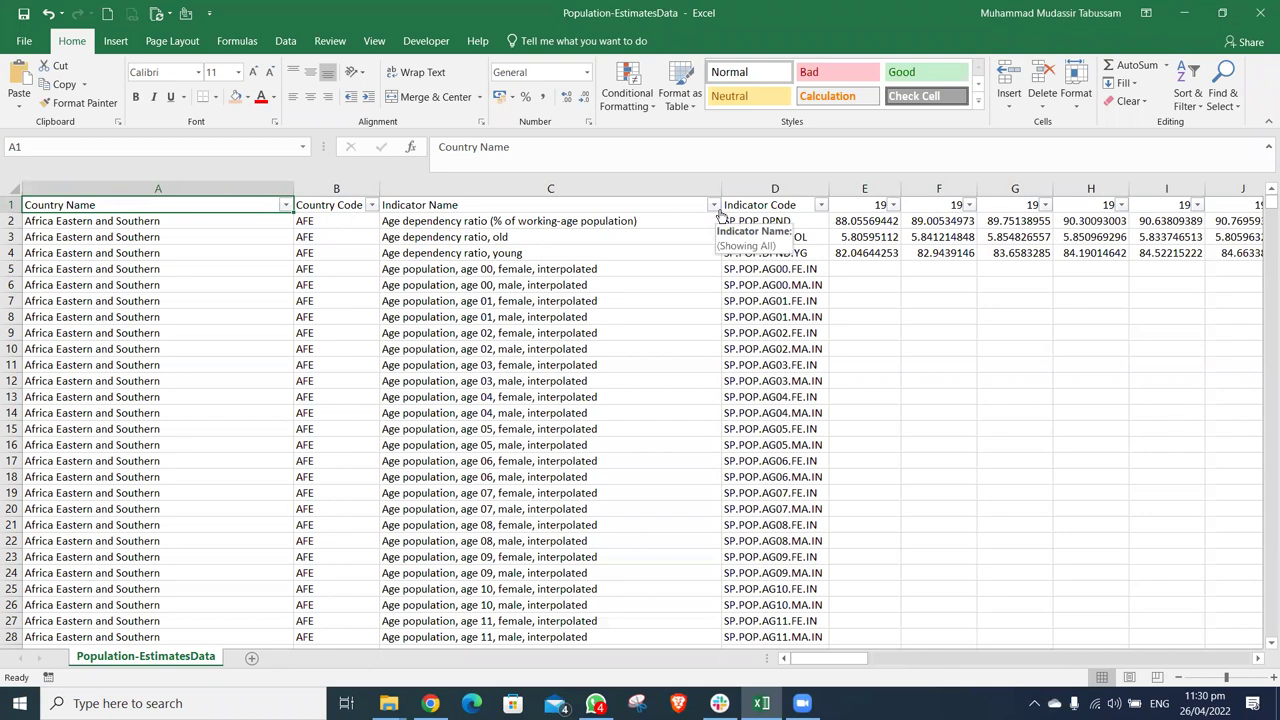
Step: Filter the Country Name column to Pakistan by searching its filter list for "pak"
key("alt+Down")
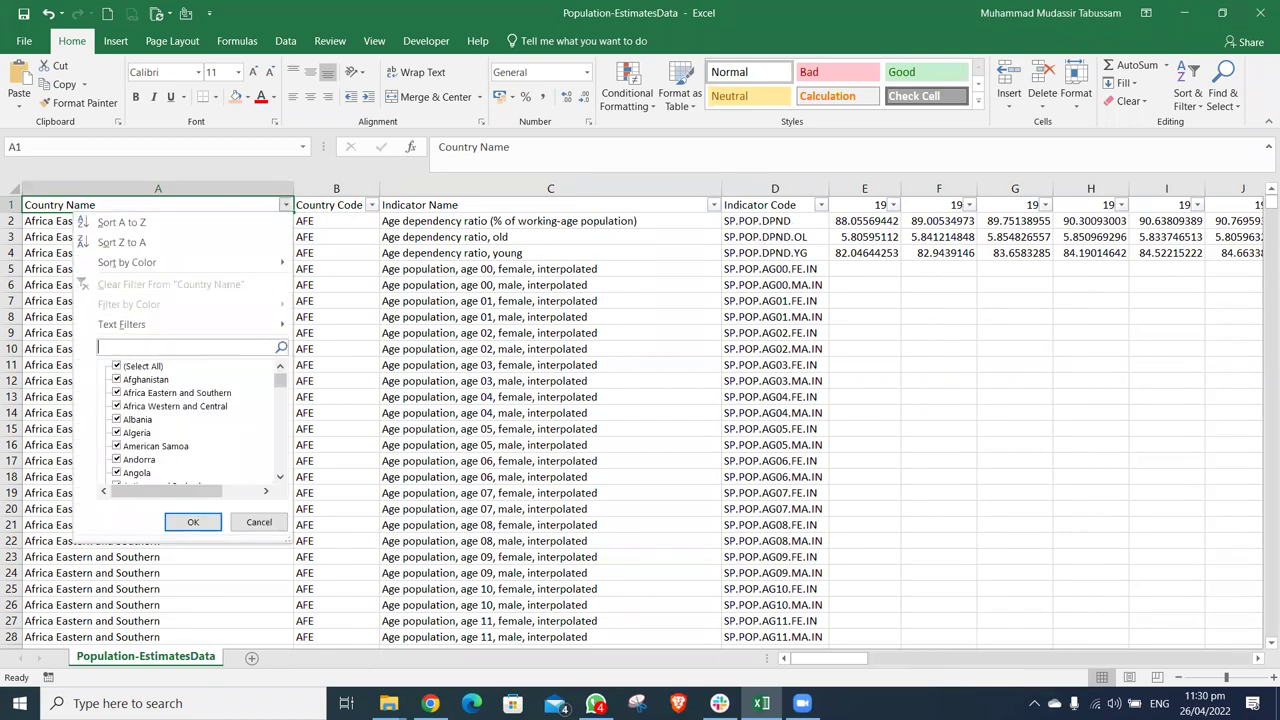
type("pak")
key("Return")
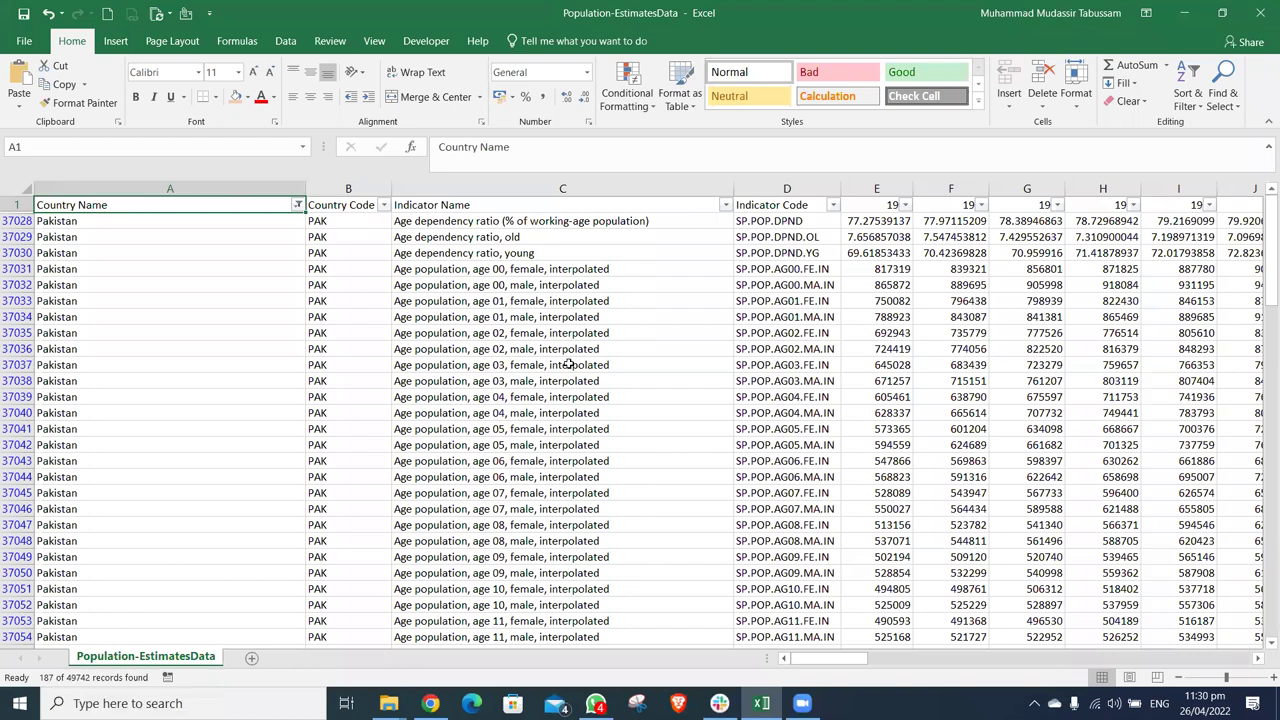
Step: Open the filter list of the Indicator Name column and enlarge it so that long indicator names fit
key("Right")
key("Right")
key("Down")
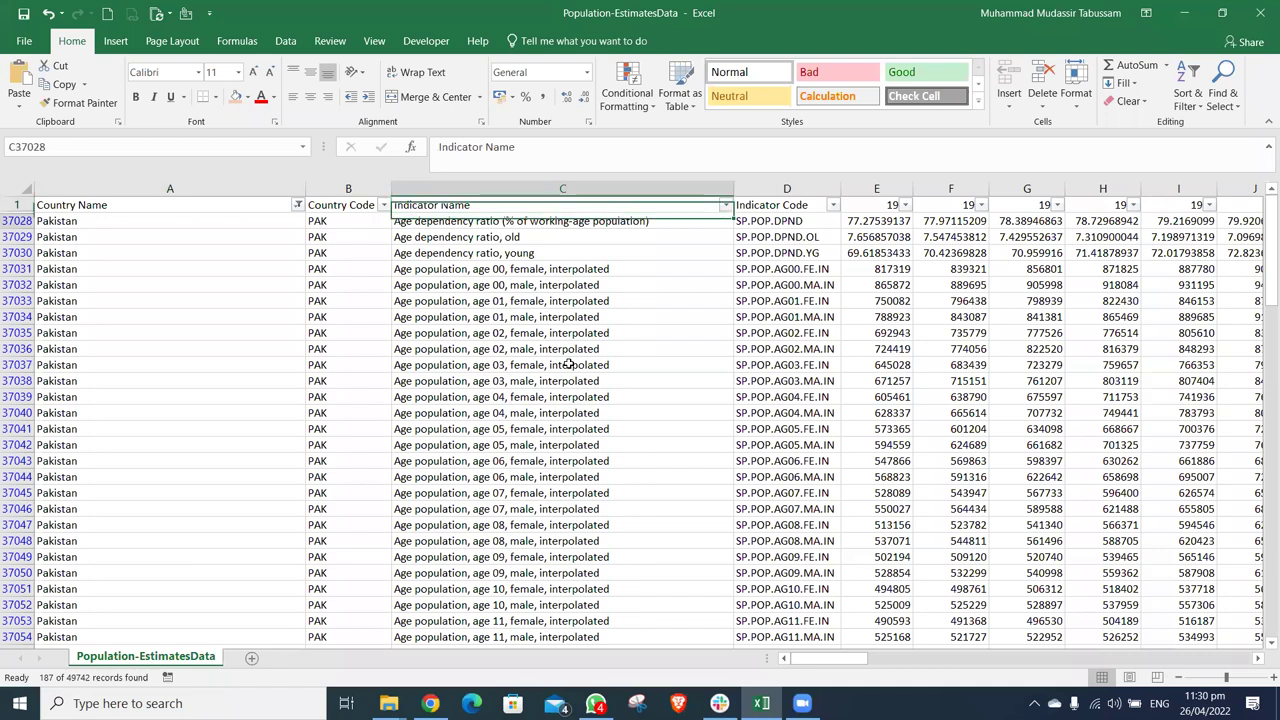
key("Up")
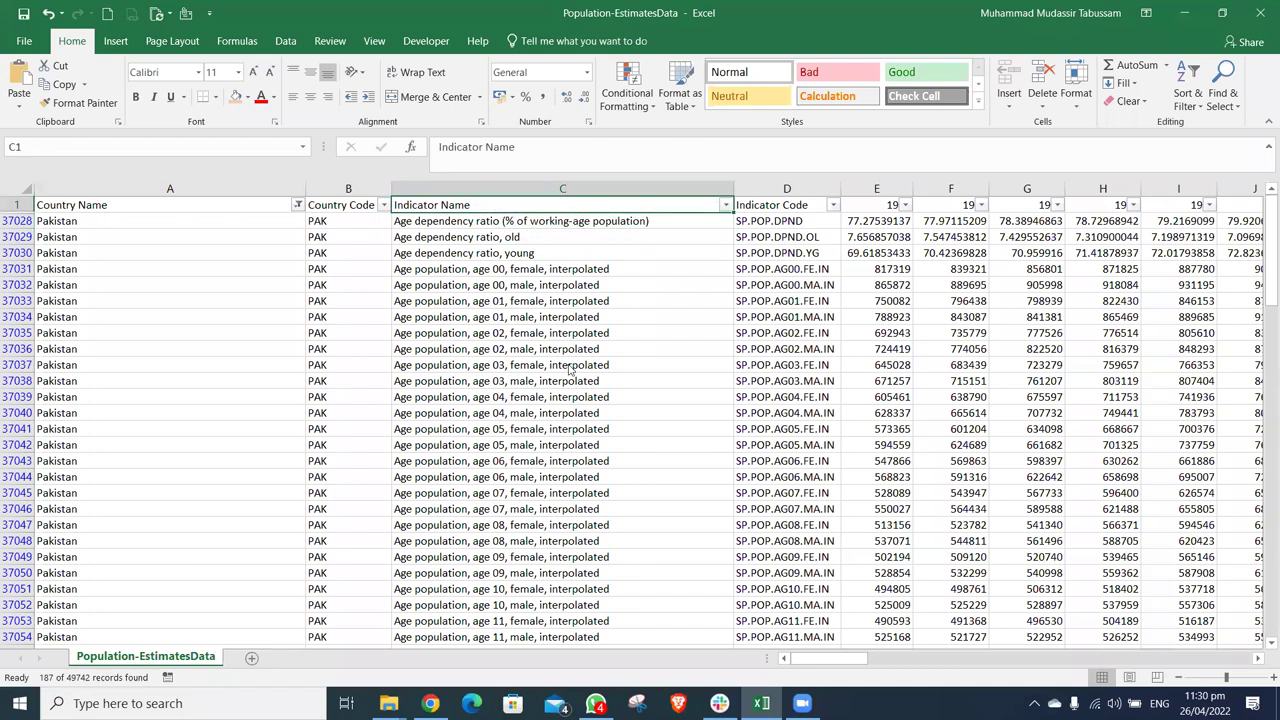
key("alt+Down")
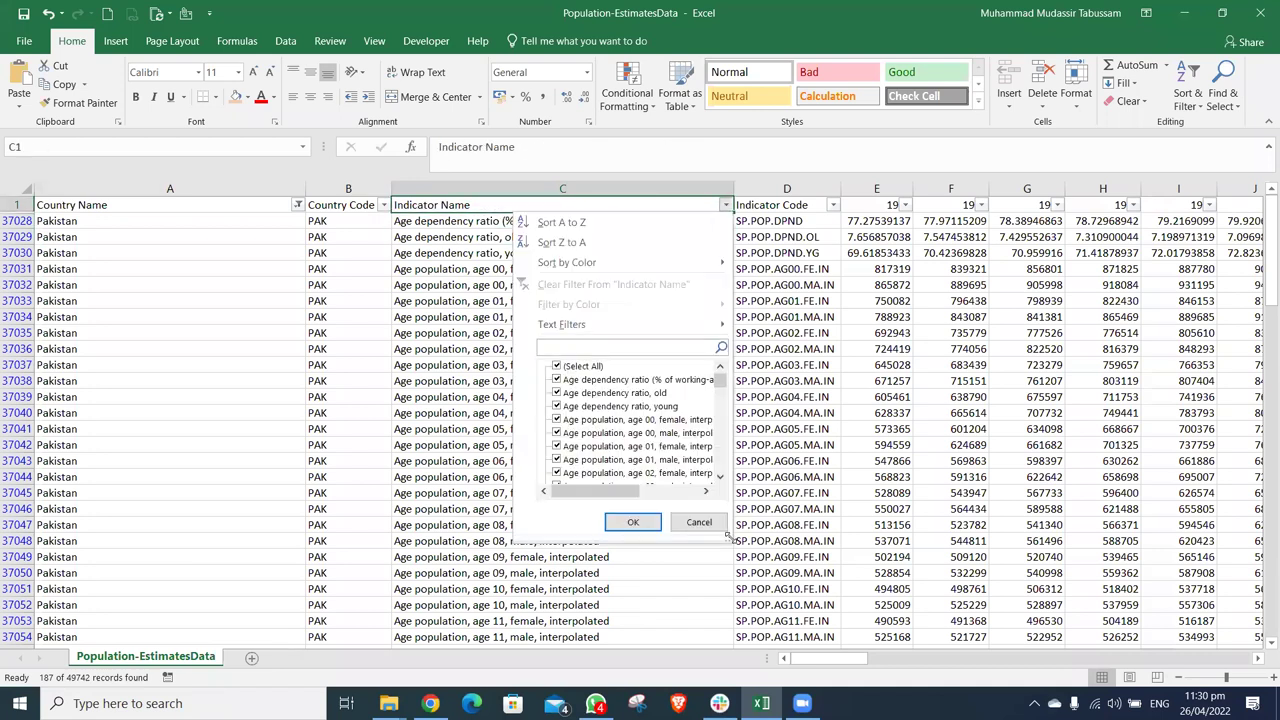
left_click_drag(729, 537, 977, 606)
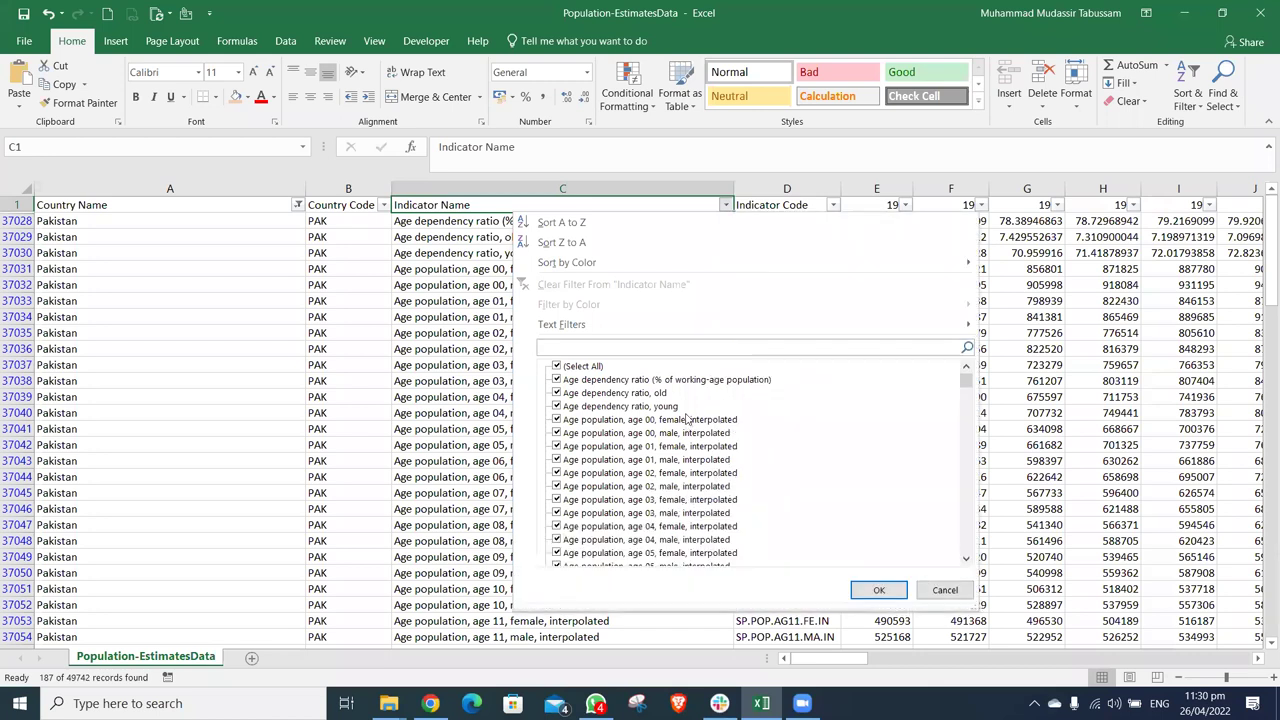
type("pen")
key("BackSpace")
key("BackSpace")
key("BackSpace")
left_click_drag(967, 384, 970, 450)
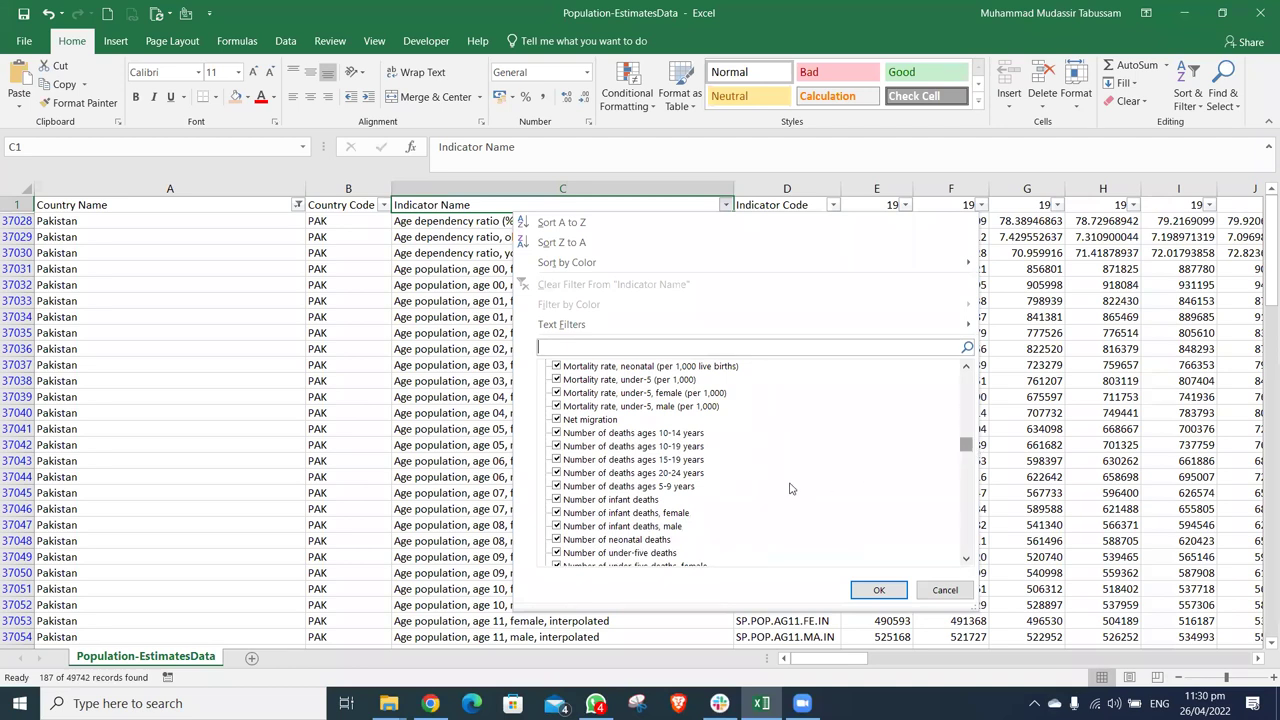
left_click(619, 367)
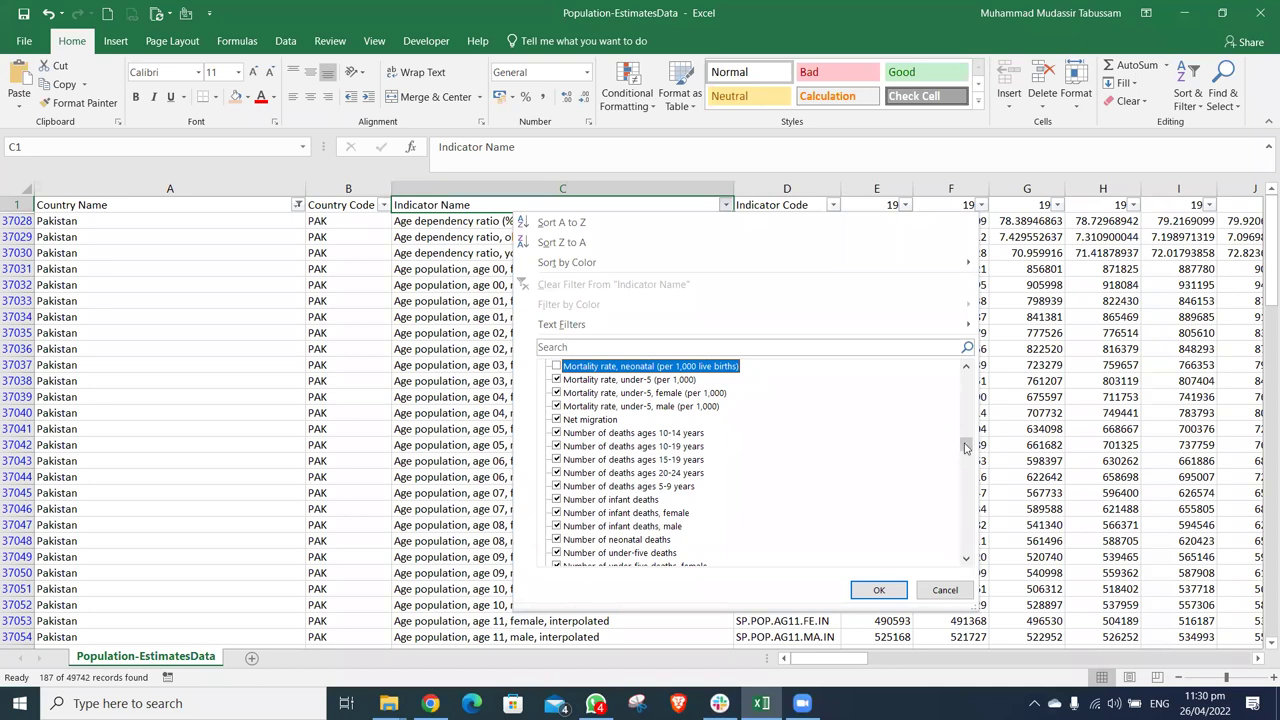
left_click_drag(966, 444, 966, 378)
left_click(586, 368)
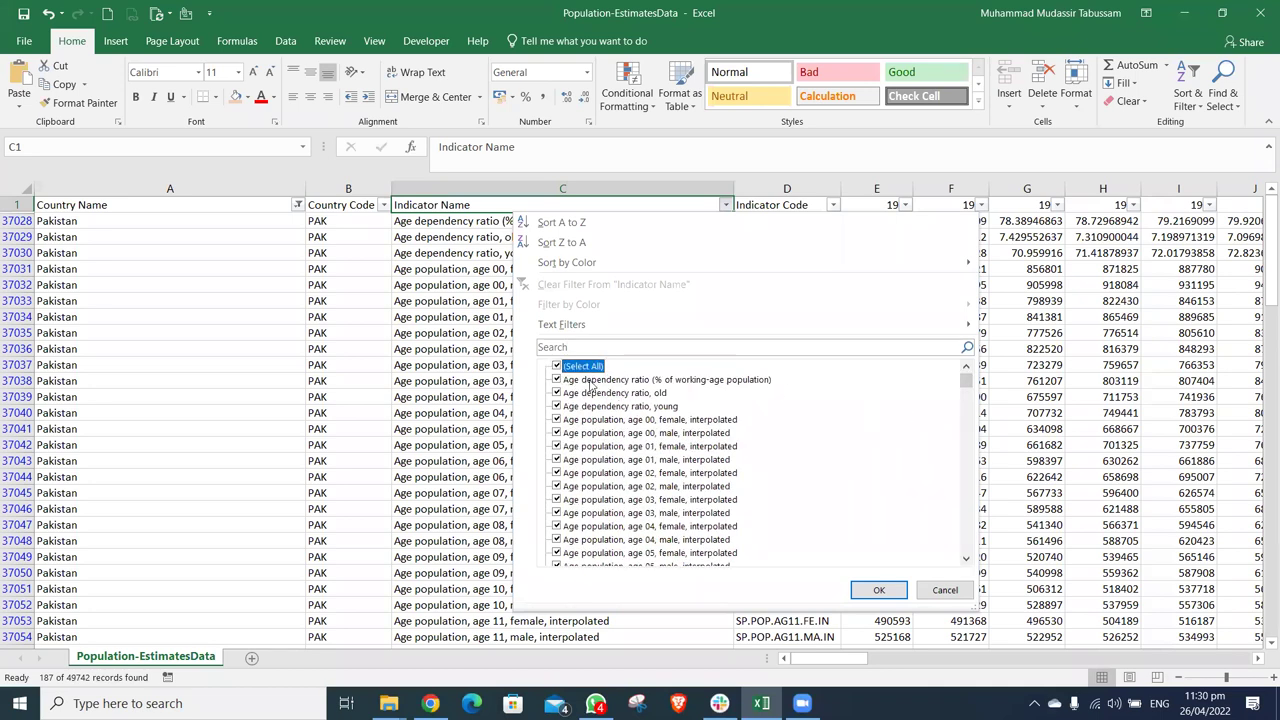
Step: Filter the Indicator Name column to only "Number of deaths ages 15-19 years"
left_click(559, 368)
left_click_drag(966, 393, 968, 458)
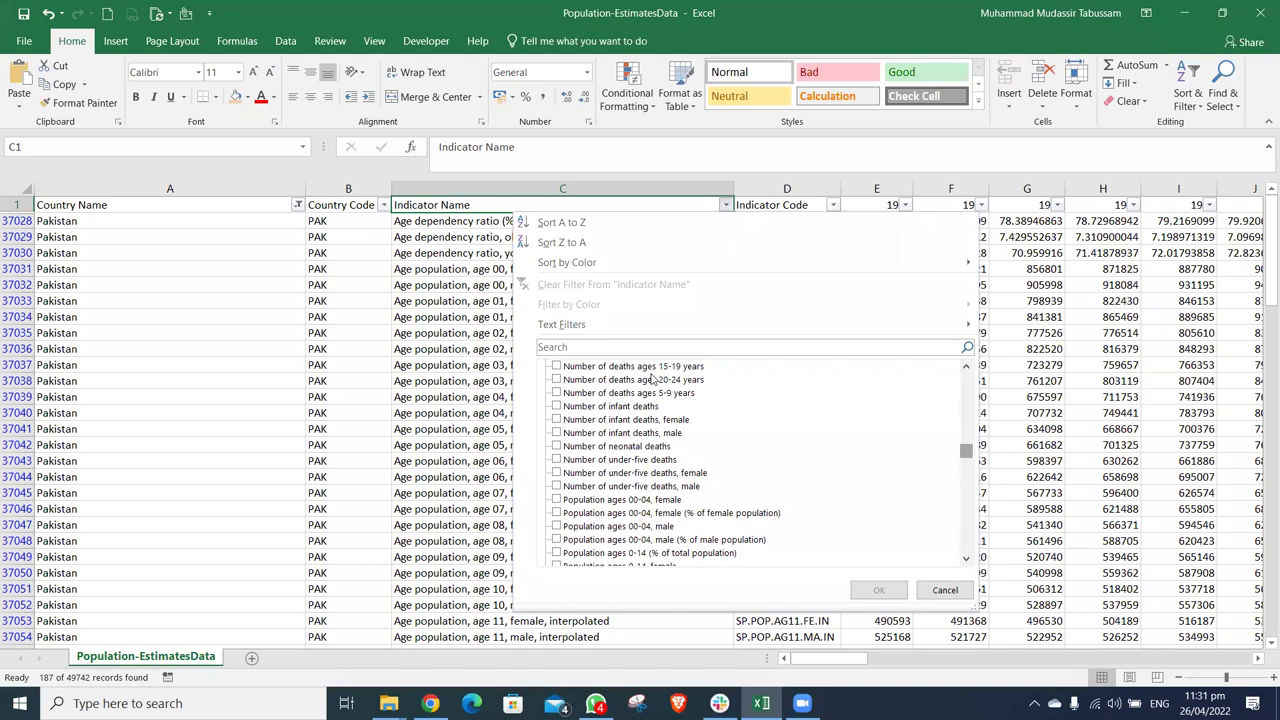
left_click(558, 367)
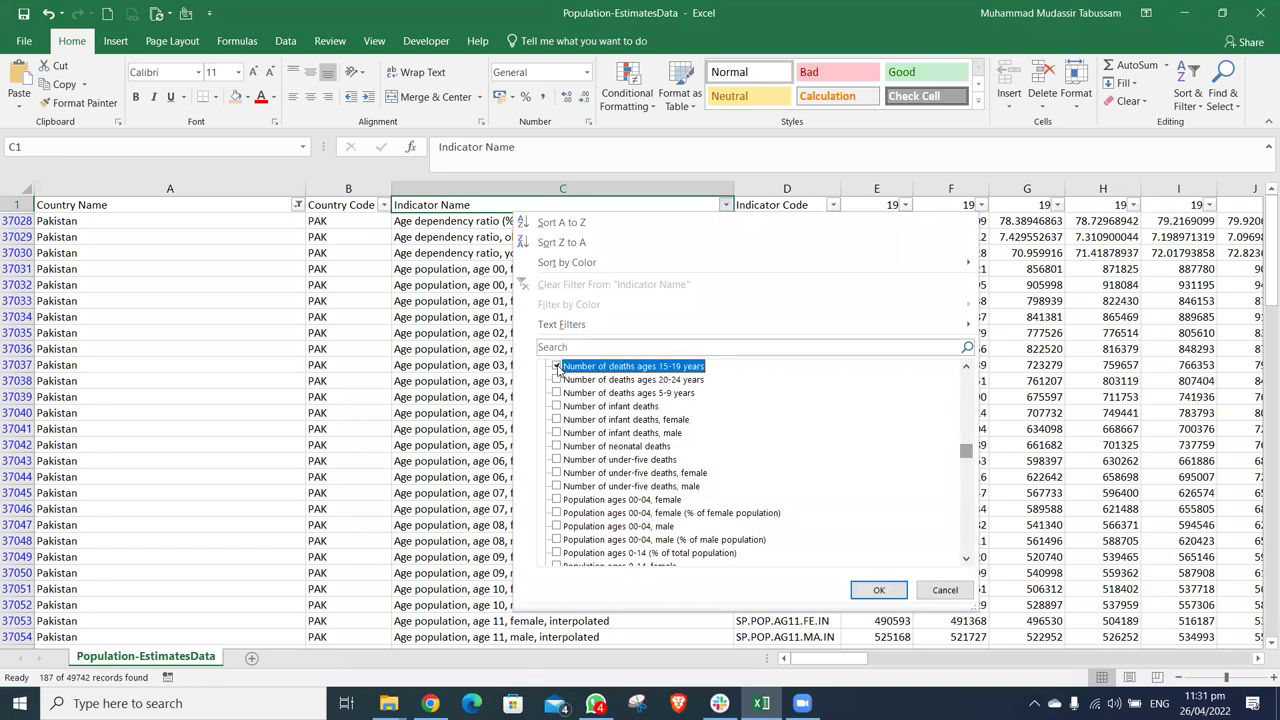
left_click(882, 589)
Step: Check the range of years in the header row from the first year column to the last, and return to Indicator Name
key("Down")
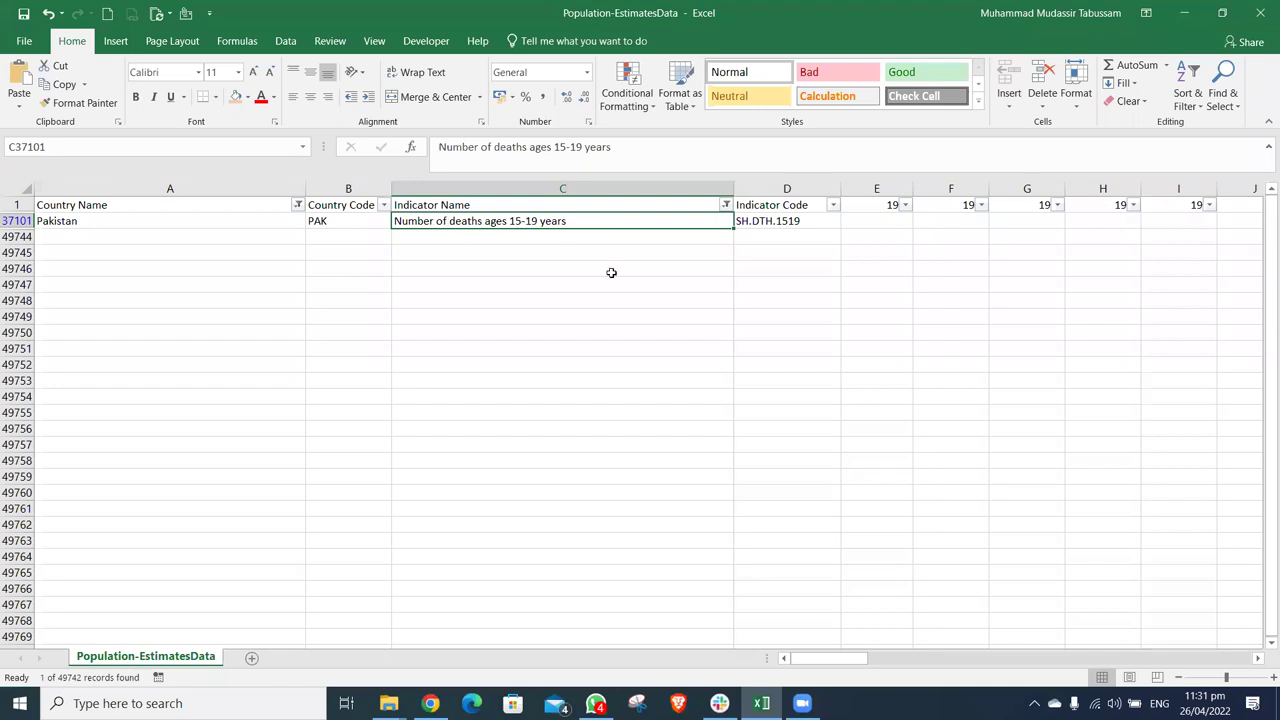
key("Right")
key("Right")
key("Up")
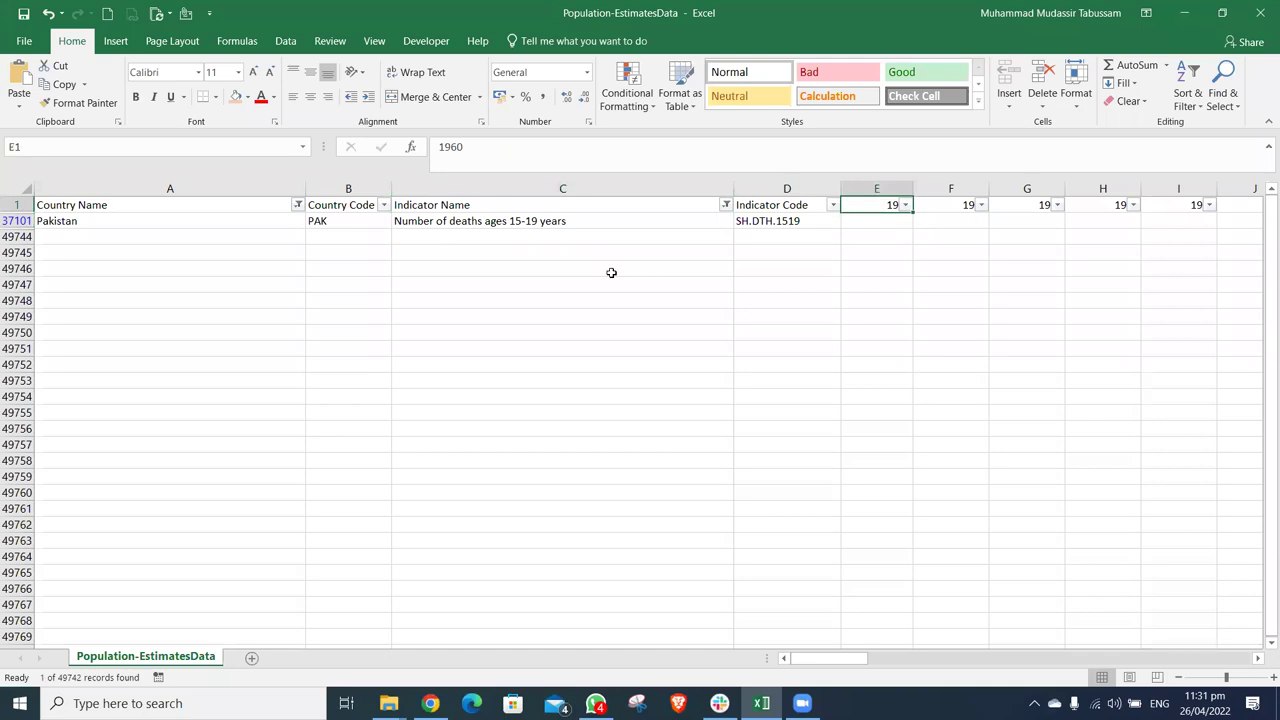
key("ctrl+Right")
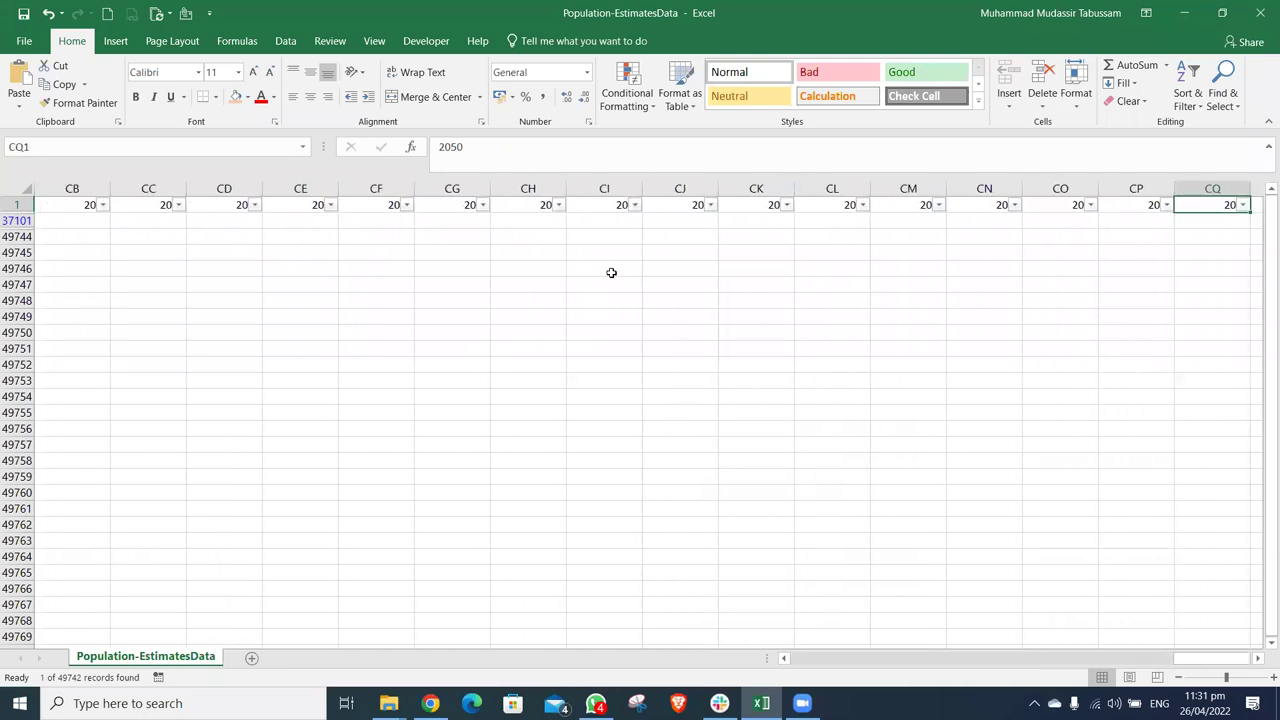
key("Right")
key("Left")
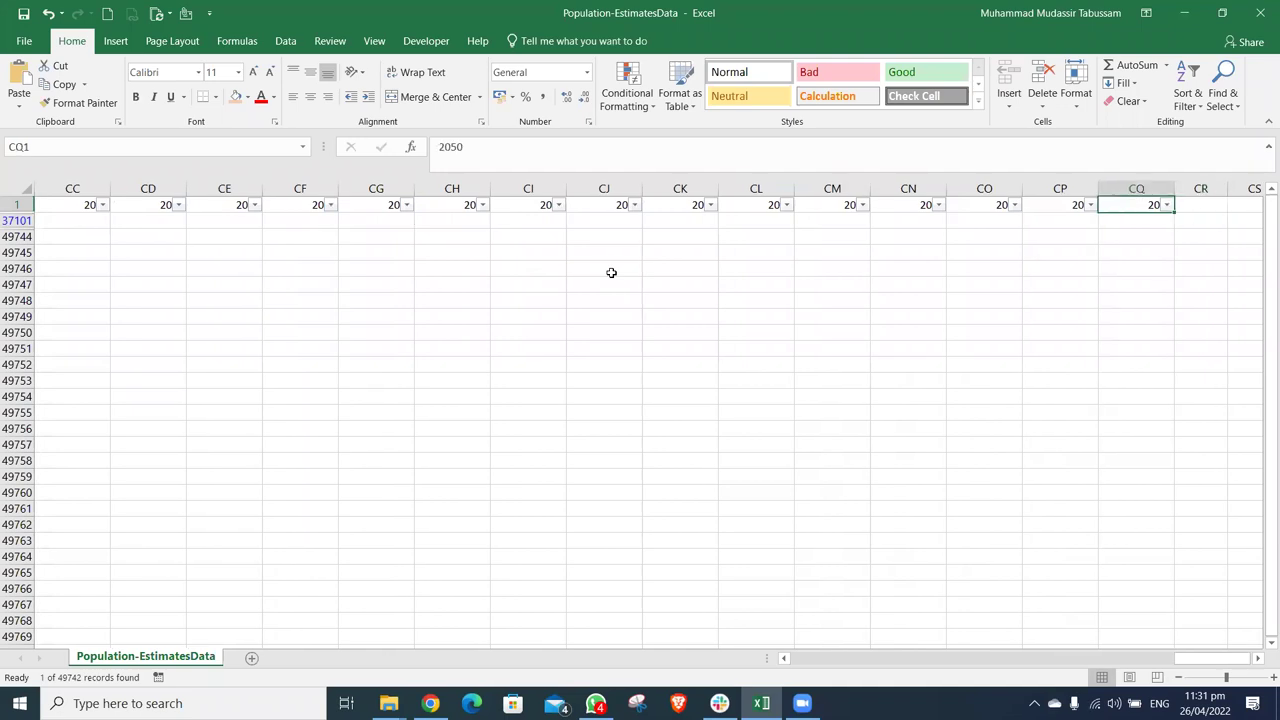
key("ctrl+Left")
key("Right")
key("Right")
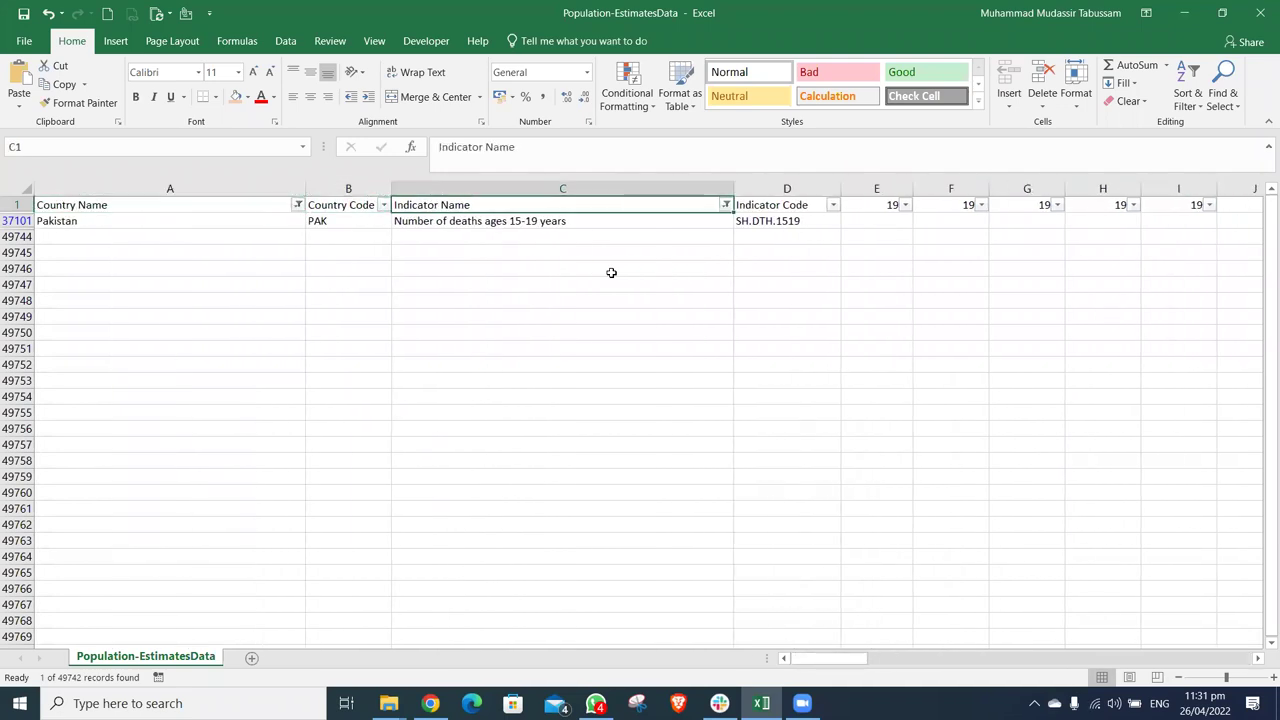
Step: Look along Pakistan's row for the first year with a death count and check that column's year header
key("Right")
key("Right")
key("Down")
key("Right")
key("Right")
key("Right")
key("Right")
key("Right")
key("Right")
key("Right")
key("Right")
key("Right")
key("Right")
key("Right")
key("Right")
key("Right")
key("Right")
key("Right")
key("Right")
key("Right")
key("Right")
key("Right")
key("Right")
key("Right")
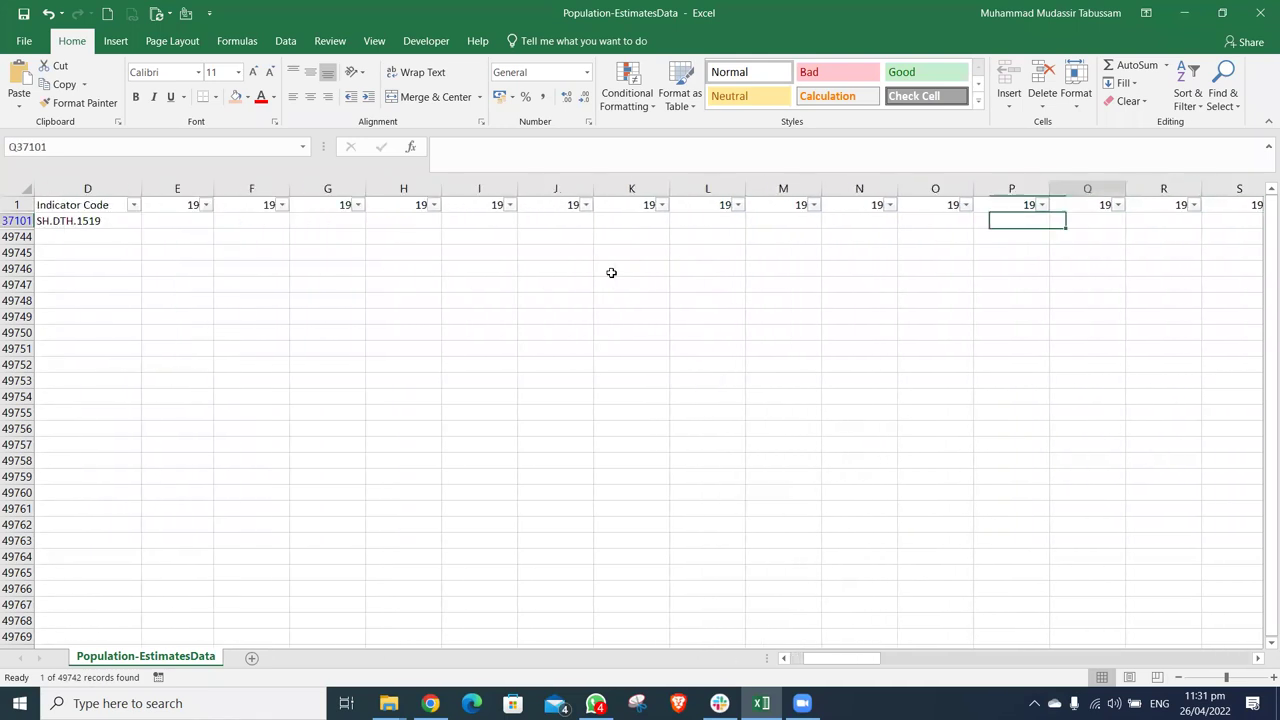
key("Right")
key("Right")
key("Right")
key("Right")
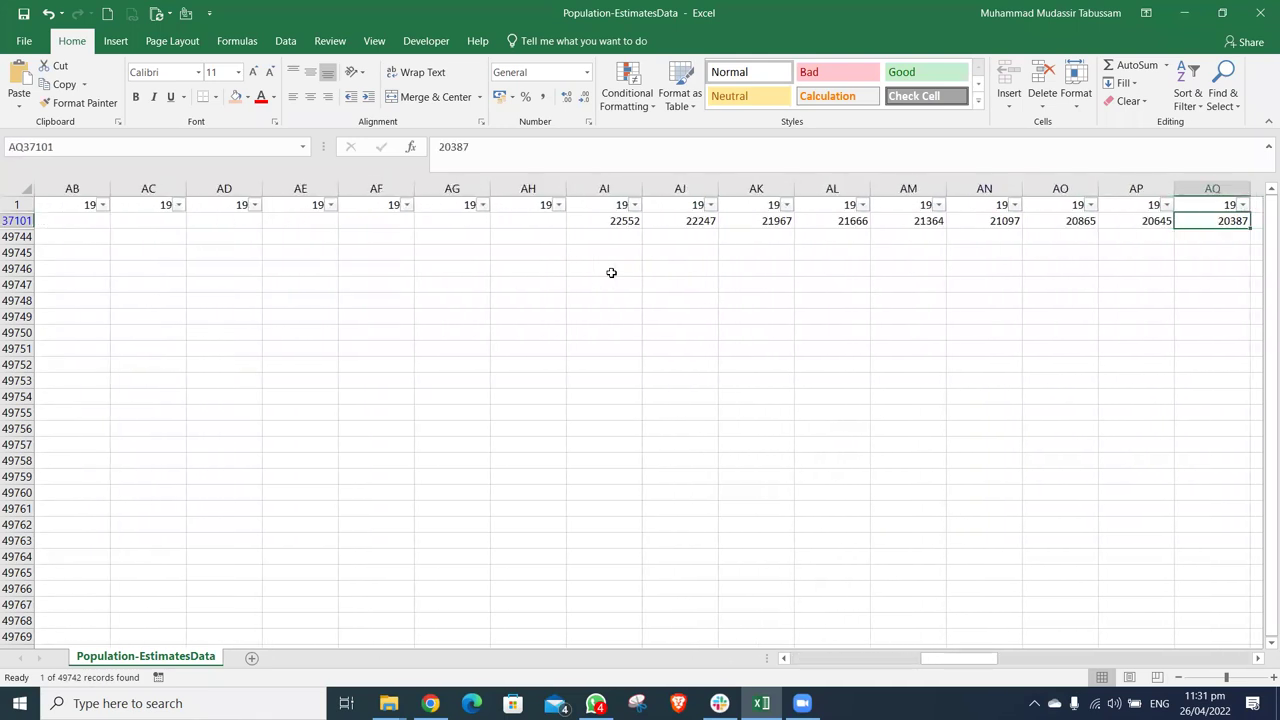
key("Left")
key("ctrl+Left")
key("Up")
key("Left")
key("Left")
key("Right")
key("Right")
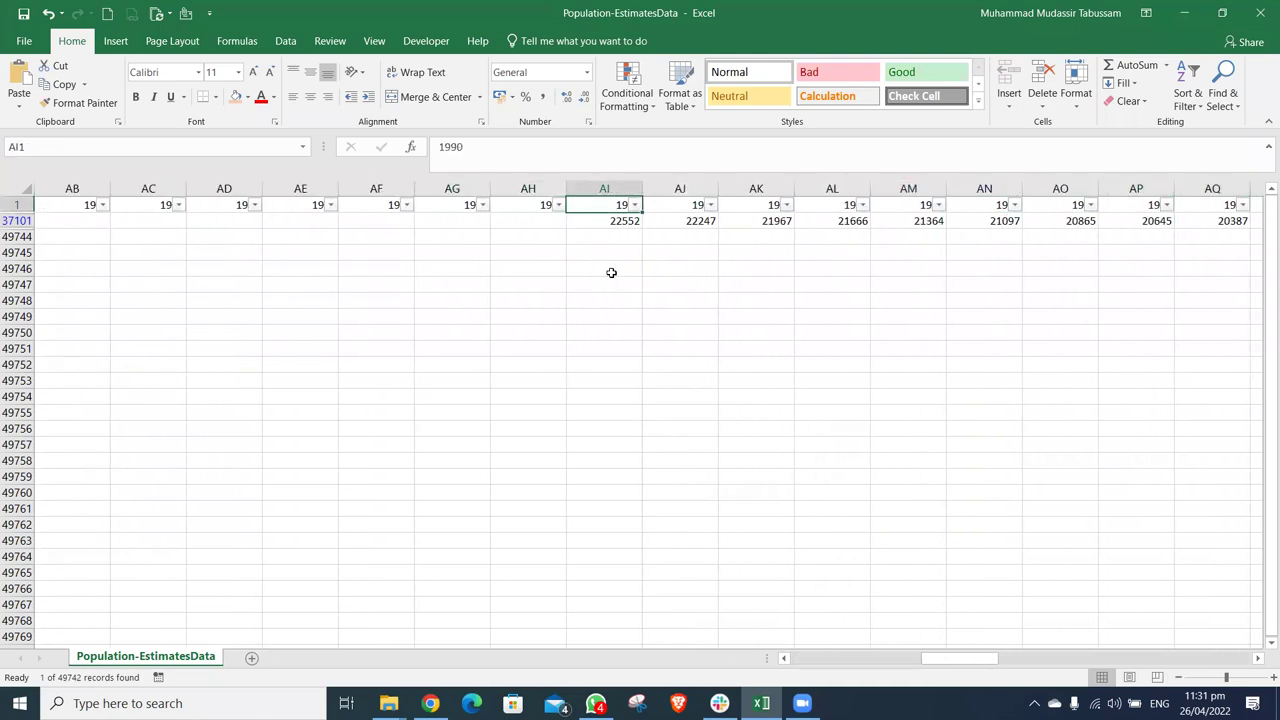
key("Down")
key("Up")
key("Down")
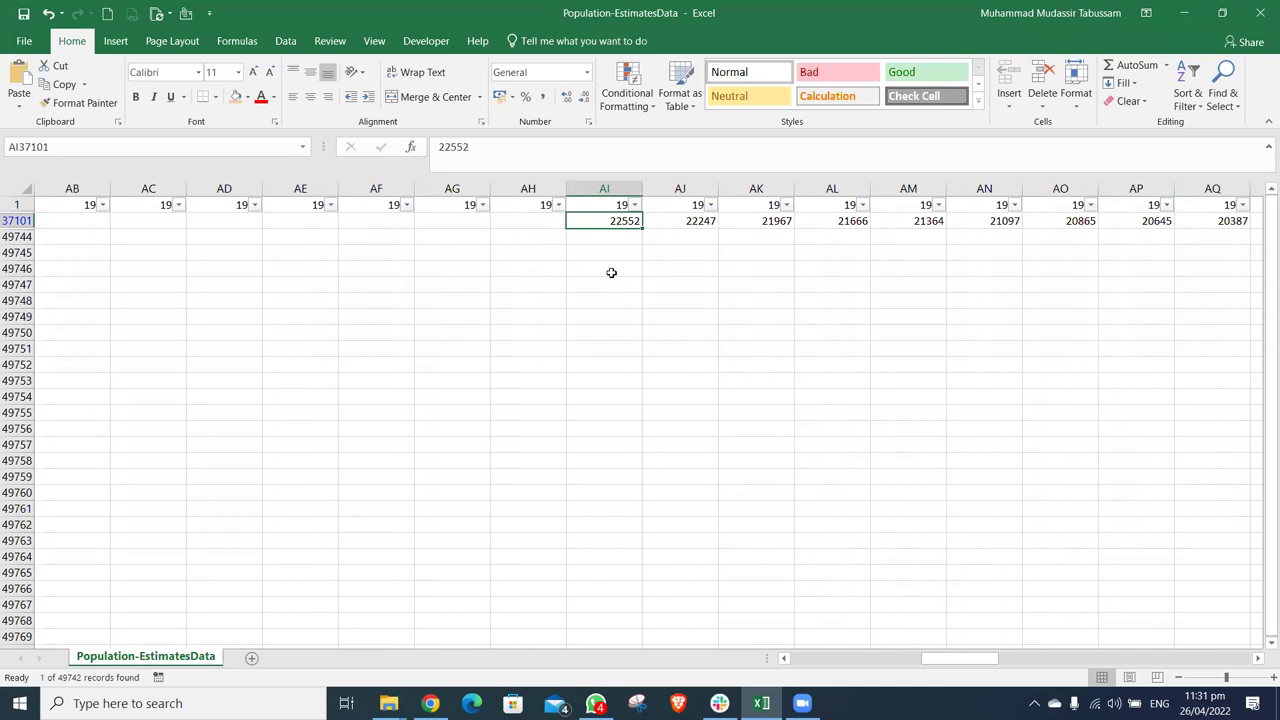
Step: Follow the death counts across the subsequent years and examine the year headers around where the data ends
key("Right")
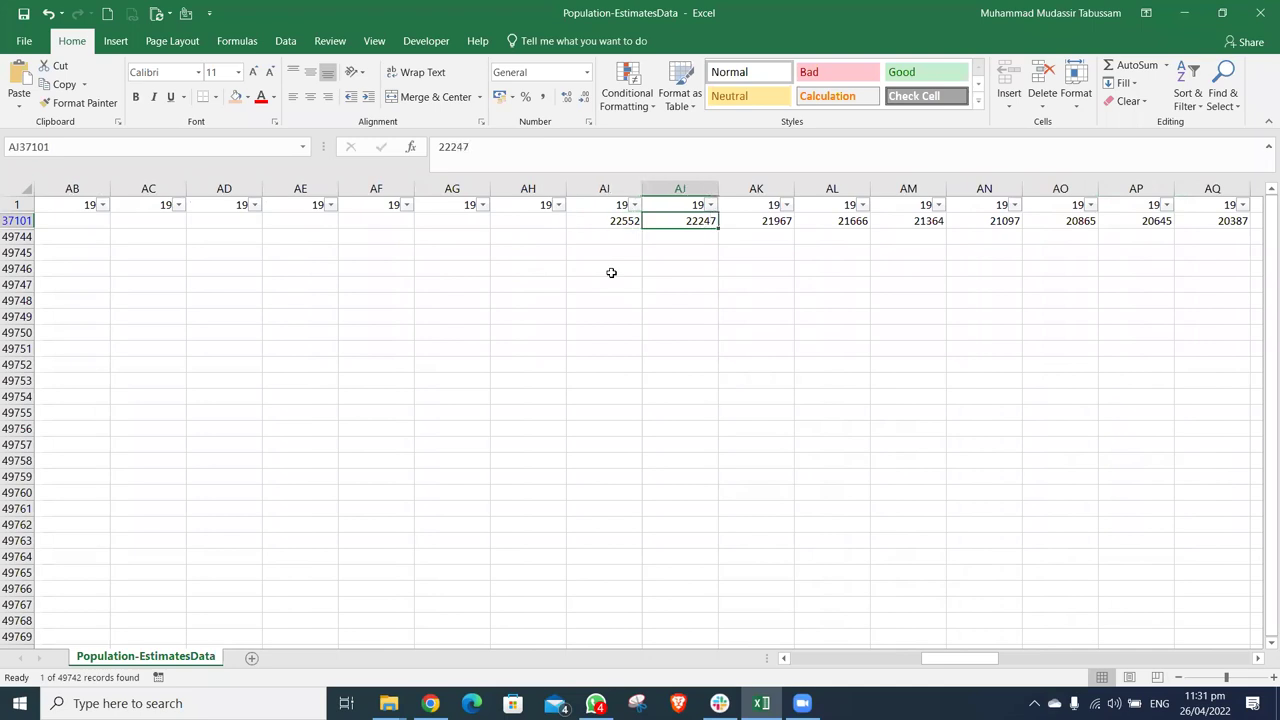
key("Right")
key("Right")
key("Right")
key("Right")
key("Right")
key("Right")
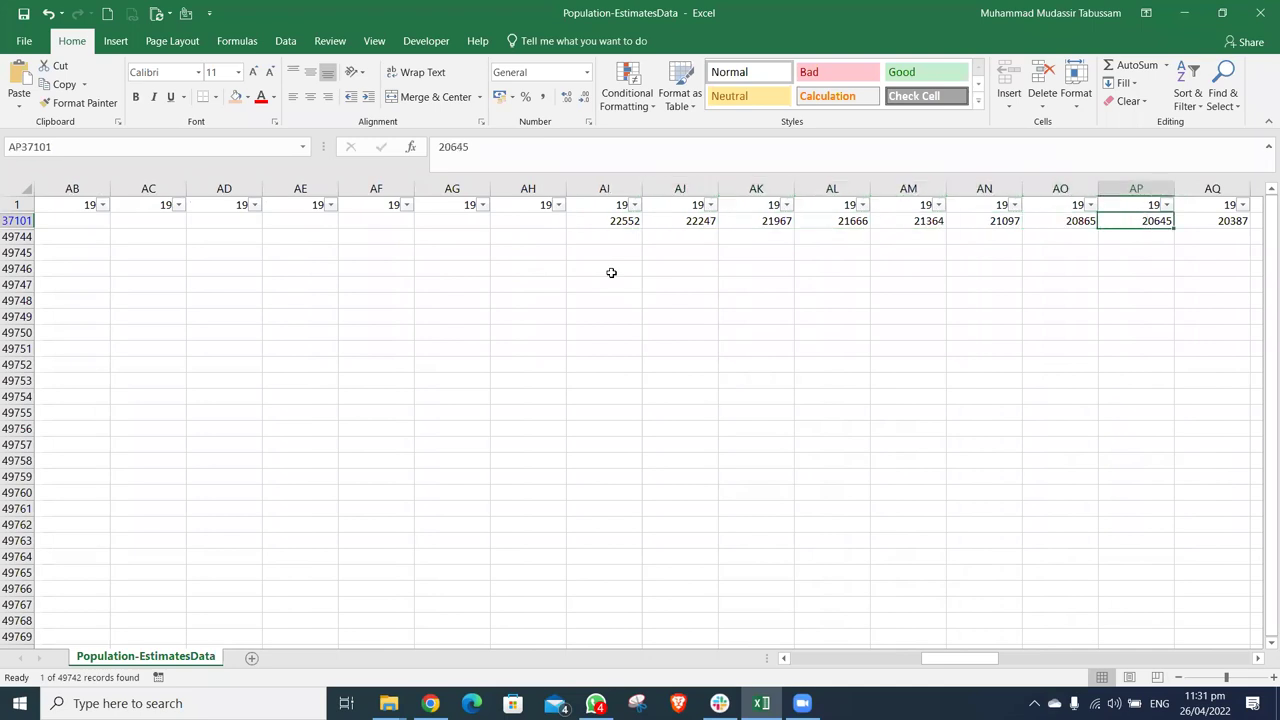
key("Right")
key("Right")
key("Right")
key("Right")
key("Right")
key("Right")
key("Right")
key("Right")
key("Up")
key("Right")
key("Right")
key("Right")
key("Right")
key("Right")
key("Right")
key("Right")
key("Right")
key("Right")
key("Right")
key("Right")
key("Right")
key("Right")
key("Right")
key("Right")
key("Right")
key("Right")
key("Right")
key("Right")
key("Right")
key("Right")
key("Right")
key("Right")
key("Right")
key("Left")
key("Left")
key("Left")
key("Left")
key("Left")
key("Left")
key("Left")
key("Left")
key("Left")
key("Left")
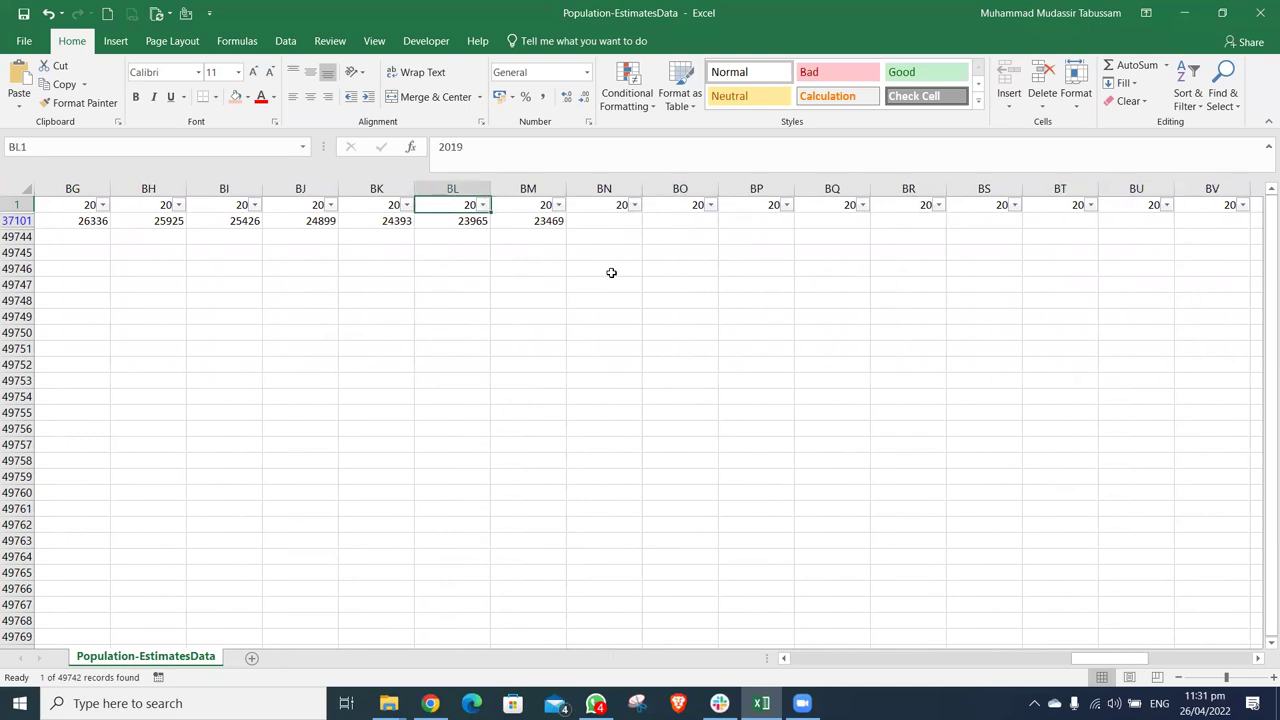
Step: Compare Pakistan's row and the year headers in the adjacent 2020 and 2021 columns
key("Right")
key("Down")
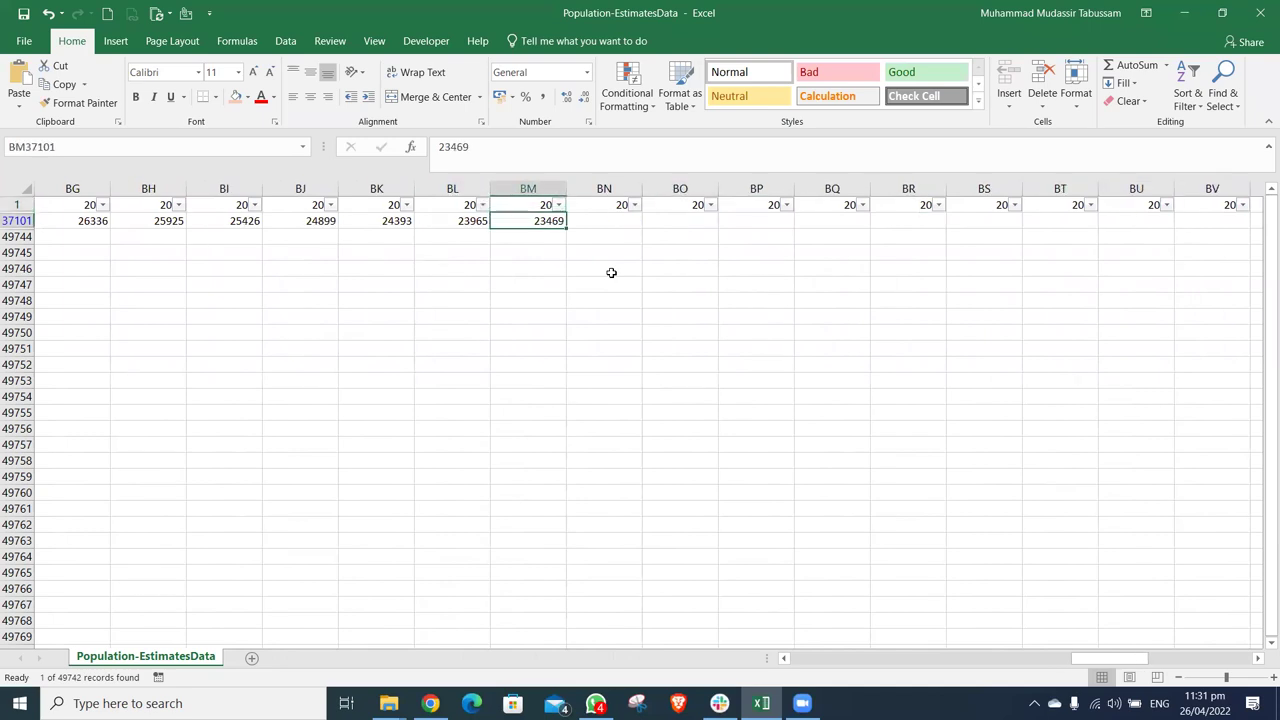
key("Right")
key("Up")
key("Down")
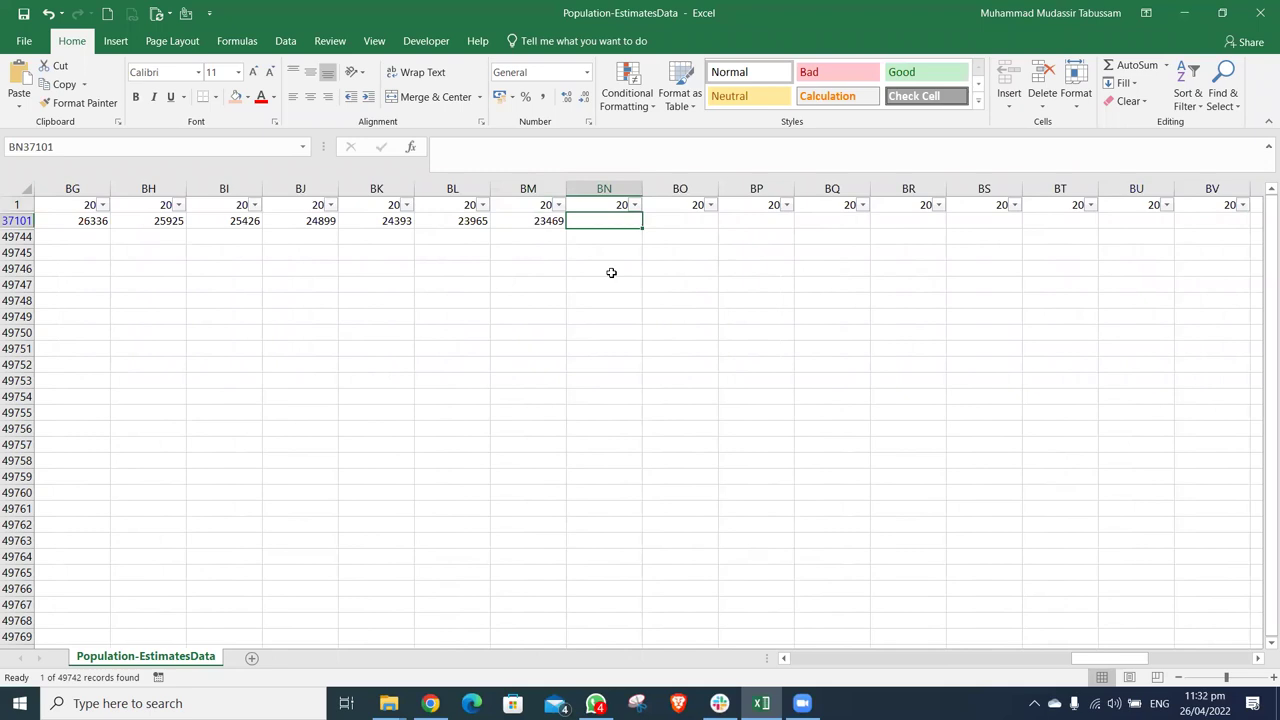
key("Up")
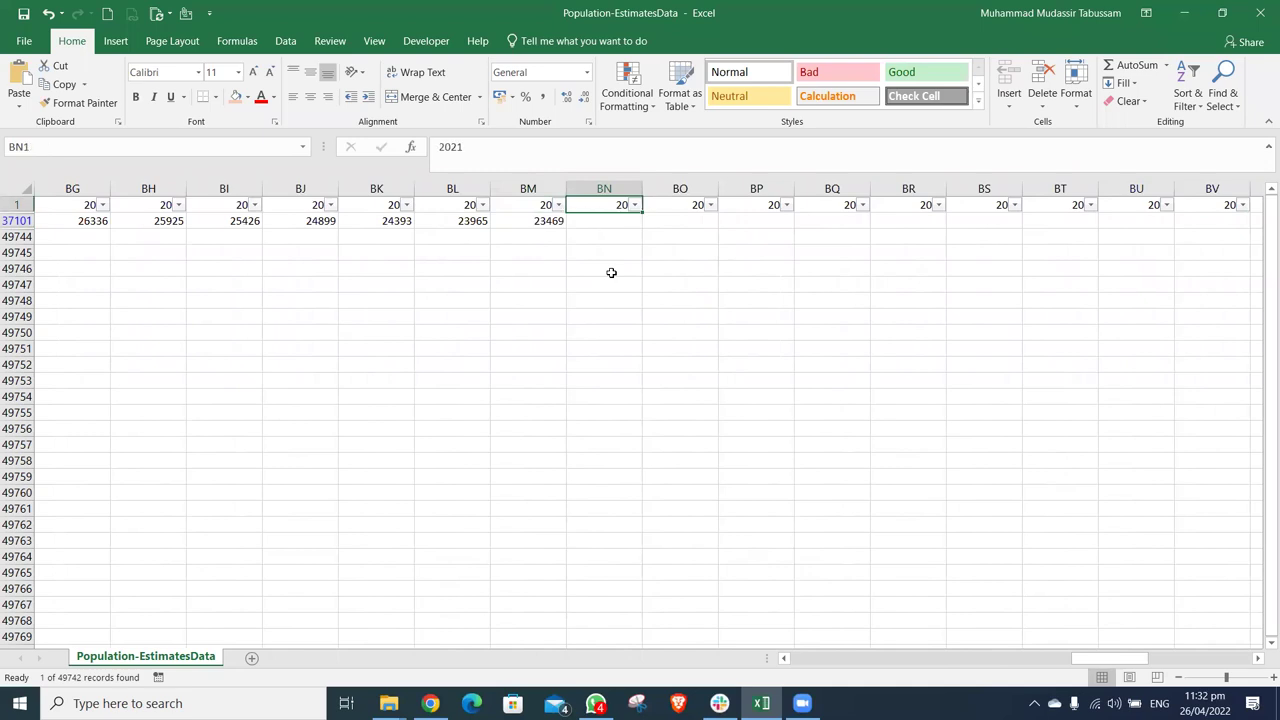
Step: Return across the year header row to the beginning and read the headers of the 1960s columns
key("ctrl+Left")
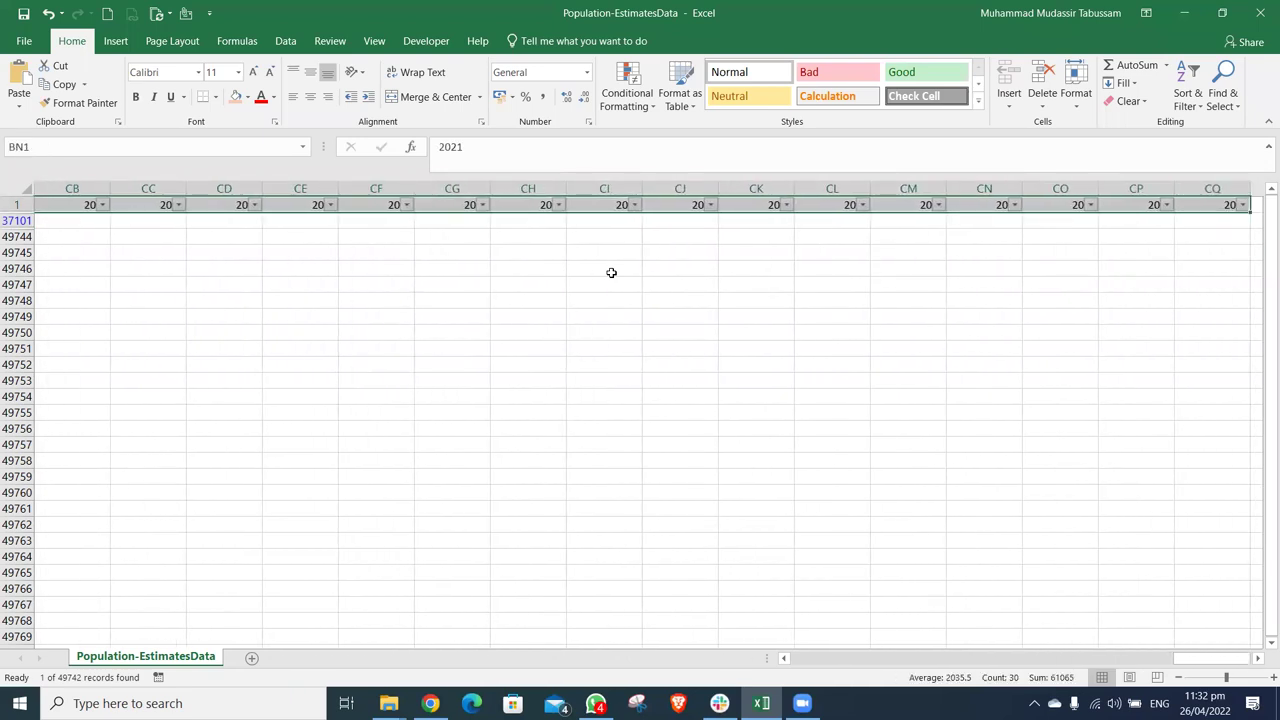
key("Right")
key("Right")
key("Right")
key("Right")
key("Right")
key("Right")
key("Right")
key("Right")
key("Right")
key("Right")
key("Right")
key("Right")
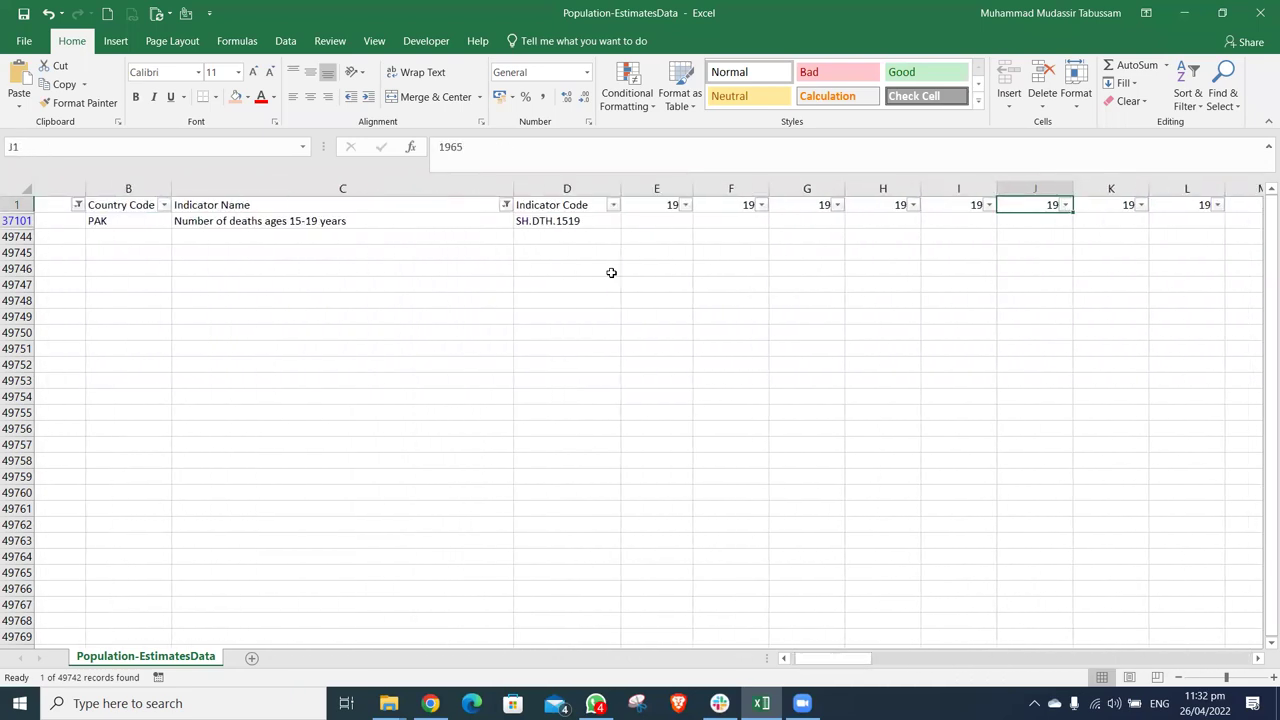
Step: Follow Pakistan's row to the earliest death counts and check the year header above the first one
key("Down")
key("Right")
key("Right")
key("Right")
key("Right")
key("Right")
key("Right")
key("Right")
key("Right")
key("Right")
key("Right")
key("Right")
key("Right")
key("Right")
key("Right")
key("Right")
key("Right")
key("Right")
key("Right")
key("Right")
key("Right")
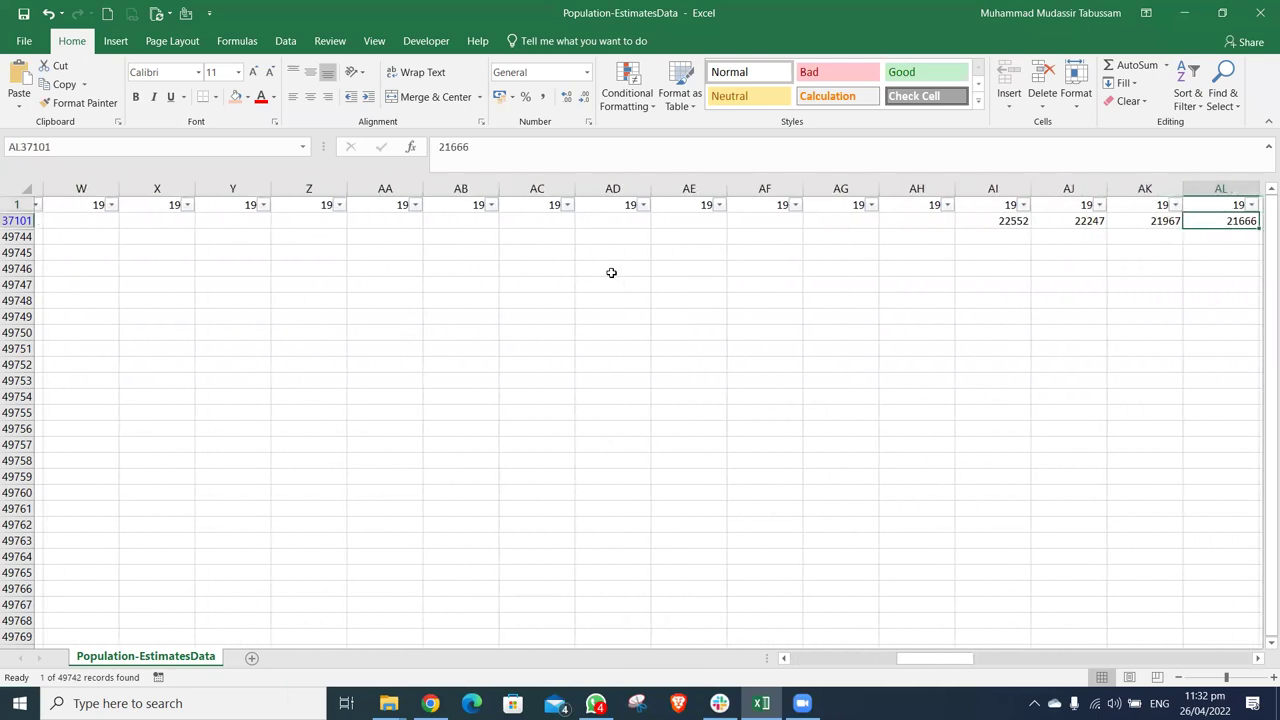
key("Left")
key("Left")
key("Left")
key("Left")
key("Left")
key("Down")
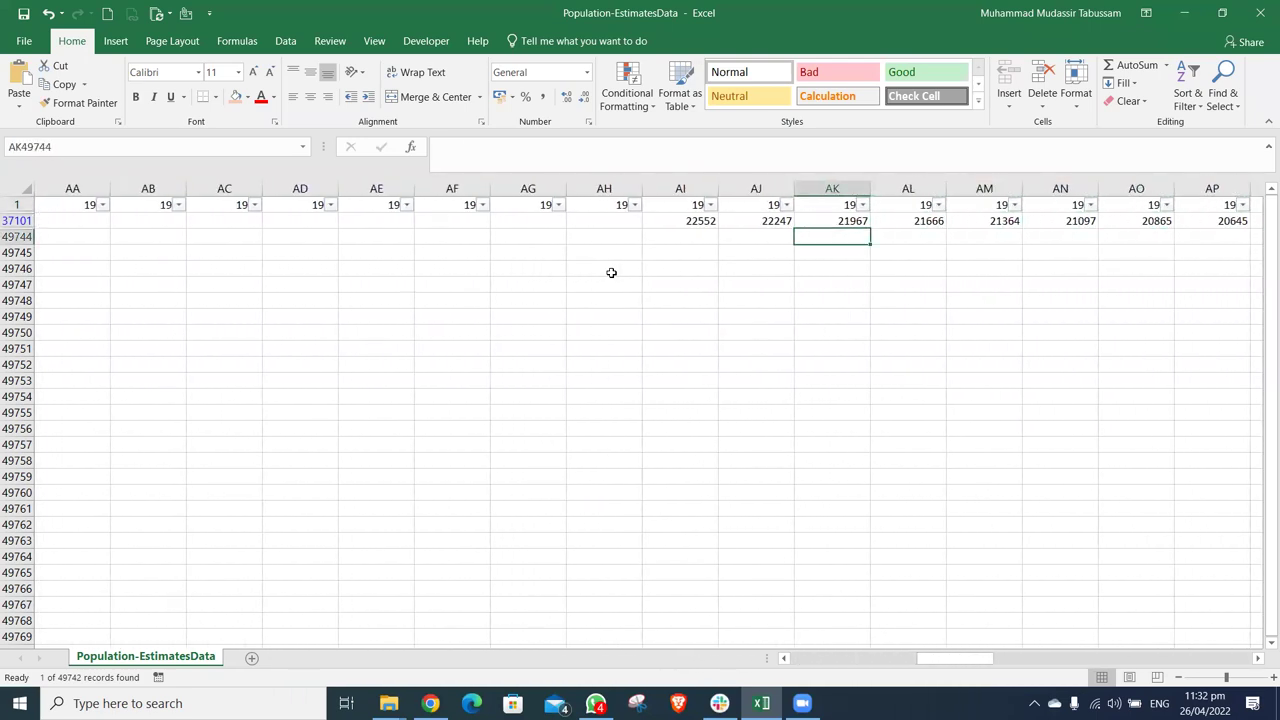
key("Up")
key("Up")
key("Left")
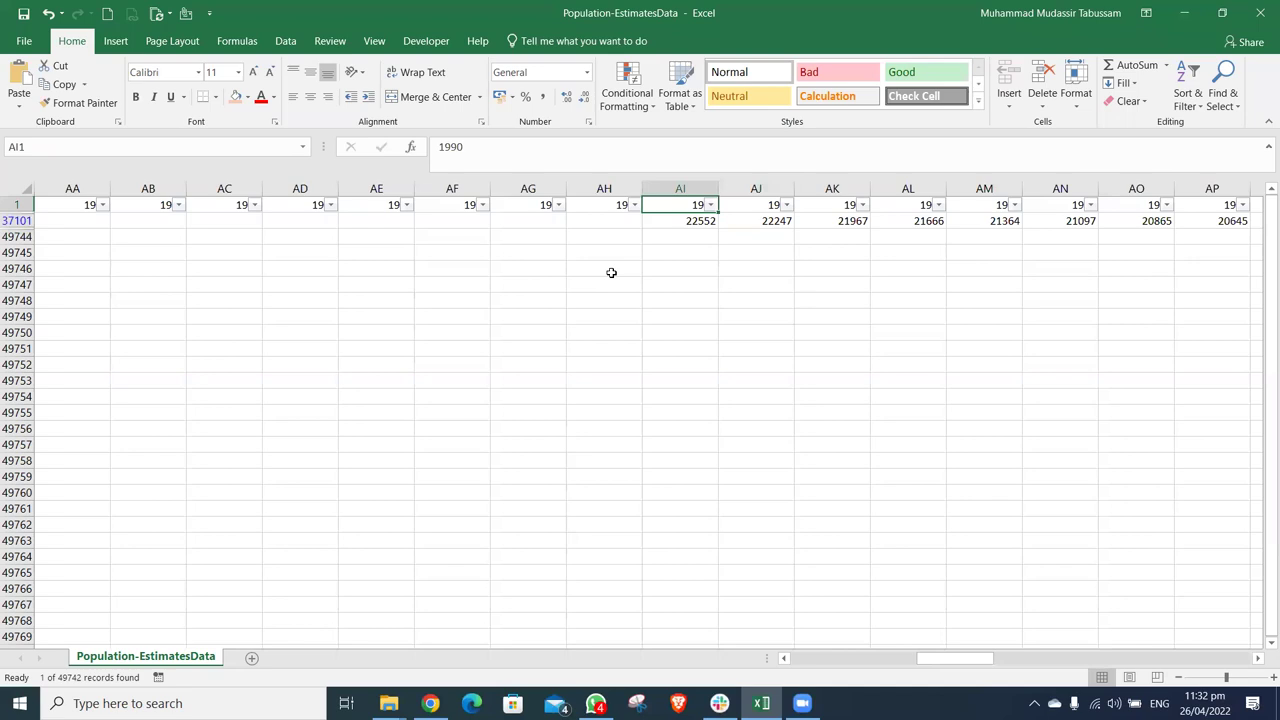
key("shift+Right")
key("shift+Down")
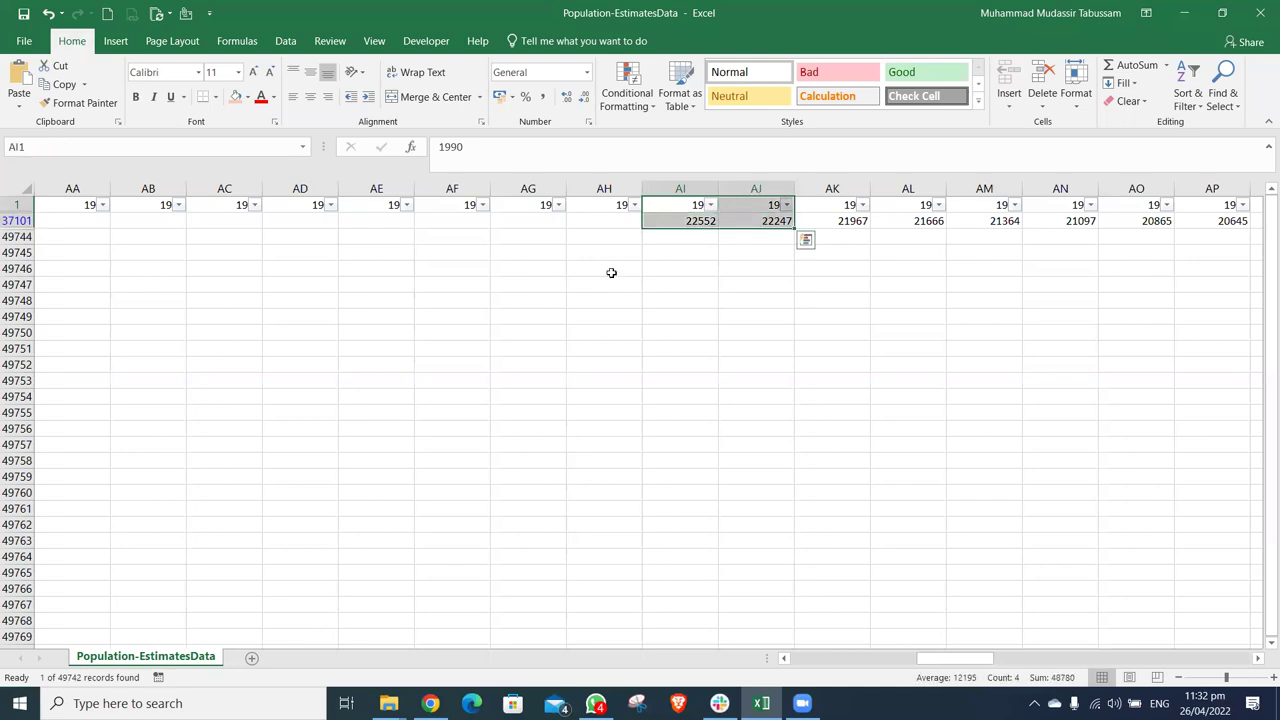
key("shift+Up")
key("shift+Left")
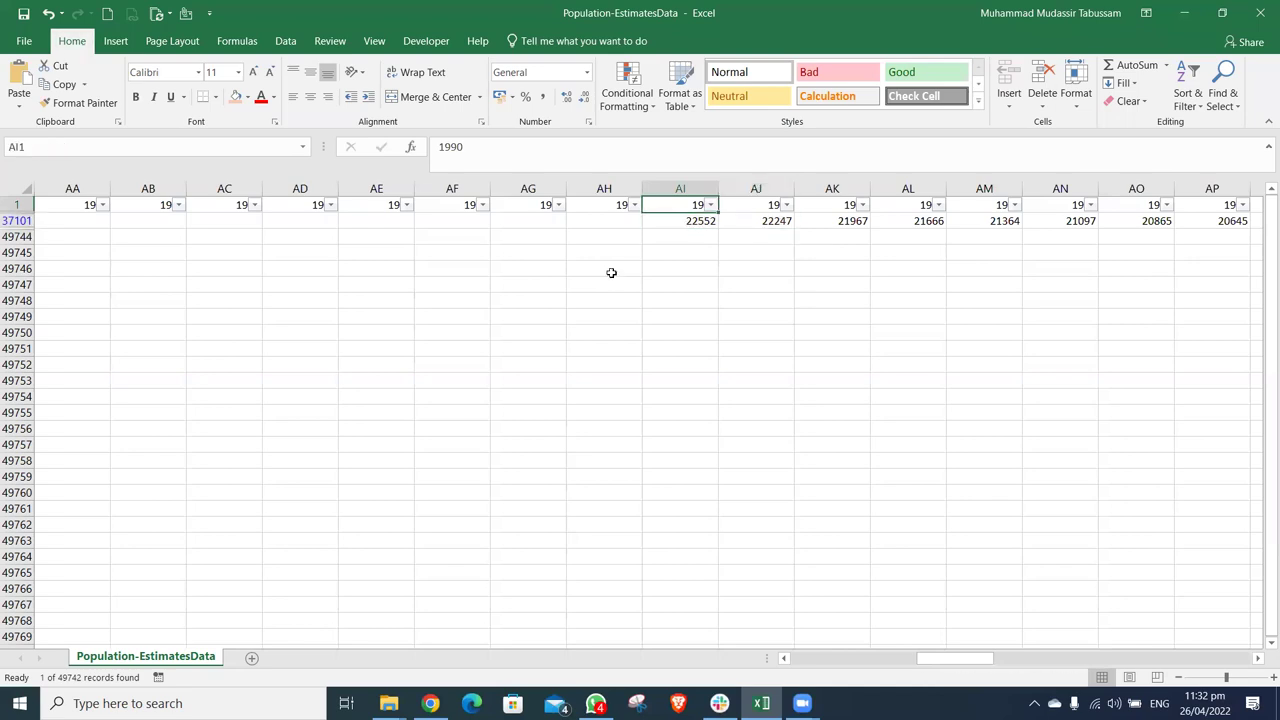
Step: Try removing the filters to read the full year headers around 1990, and undo the removal
key("ctrl+shift+l")
key("Right")
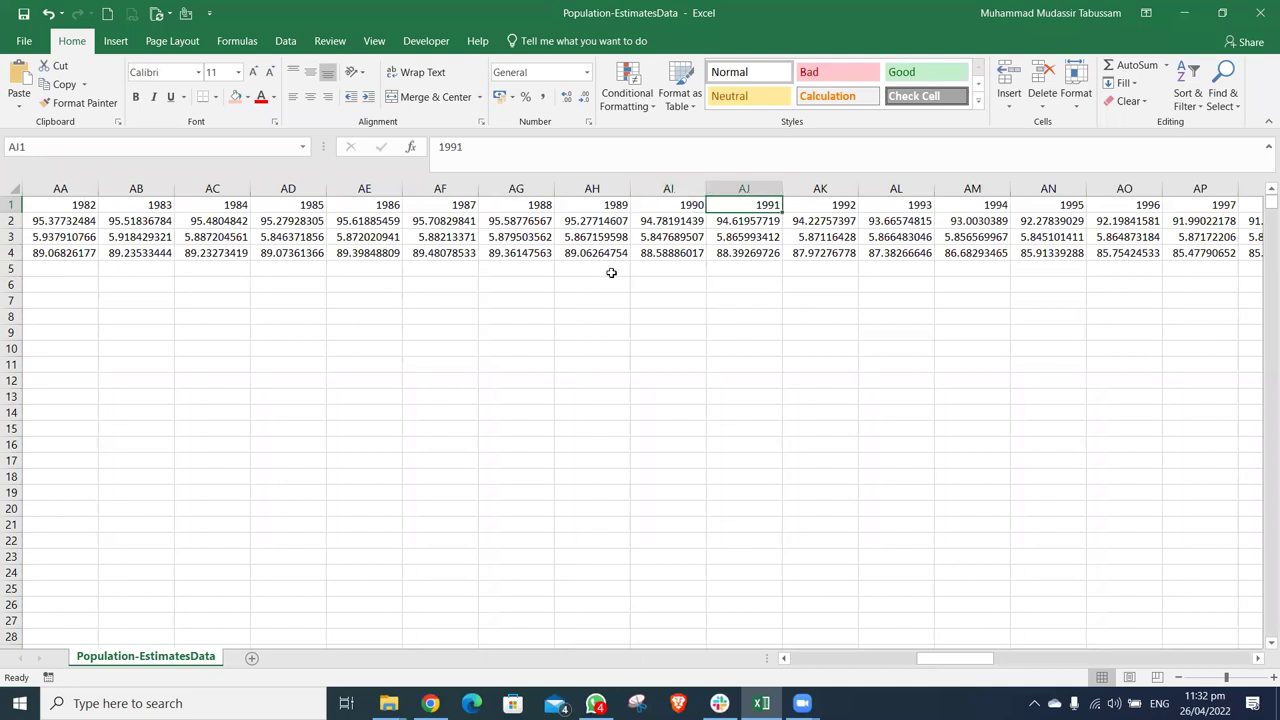
key("Down")
key("Up")
key("ctrl+z")
Step: Below Pakistan's 1991 death count, subtract the 1990 count from it with the formula =AJ37101-AI37101
key("Down")
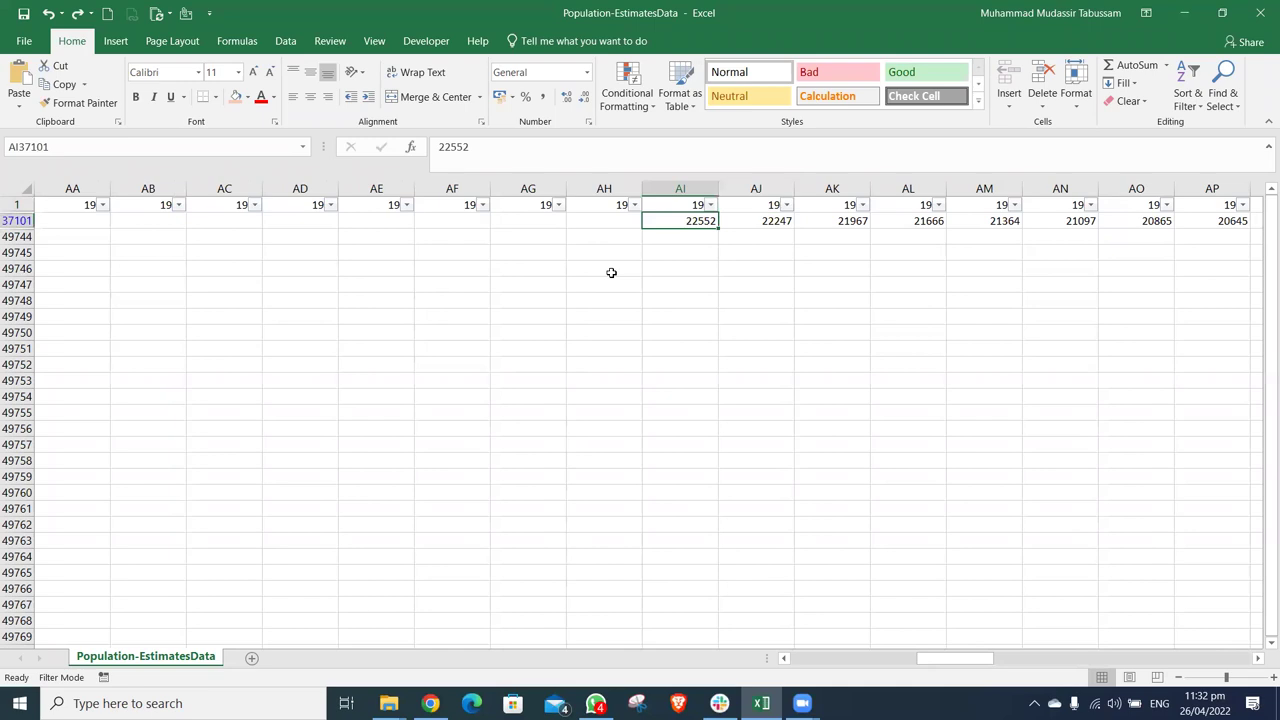
key("Right")
key("Down")
type("=")
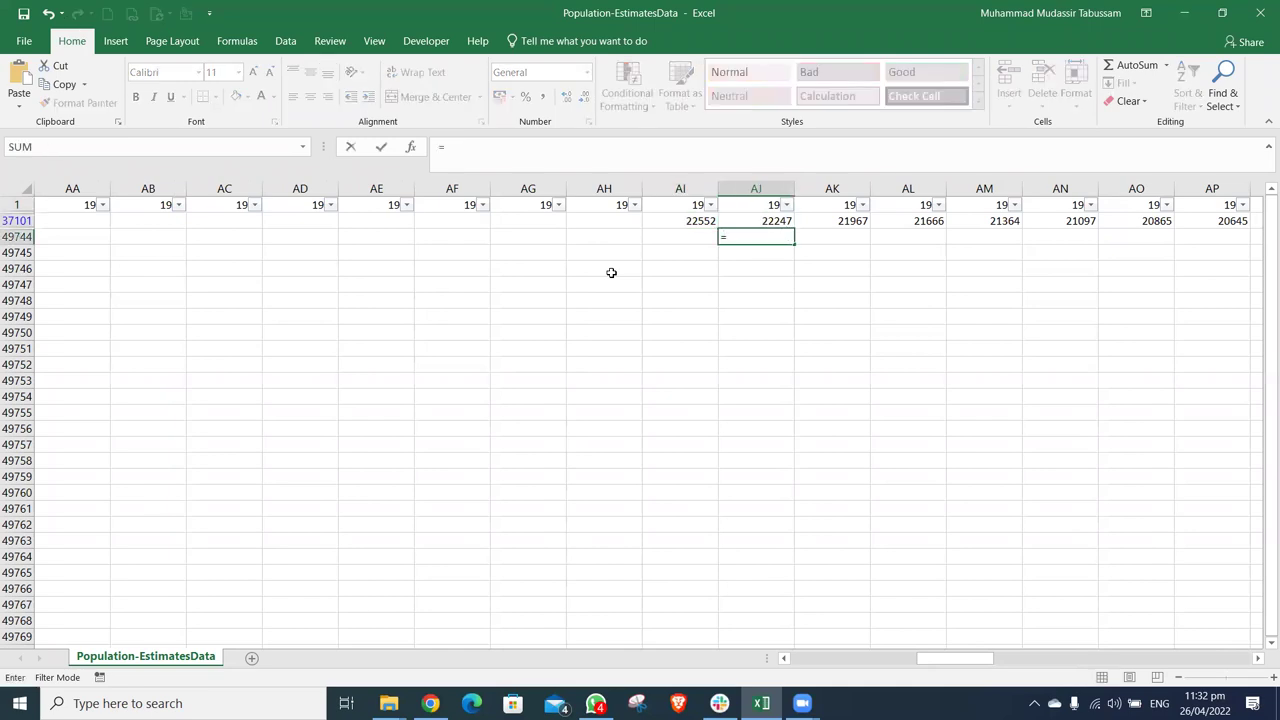
key("Up")
type("-")
key("Up")
key("Left")
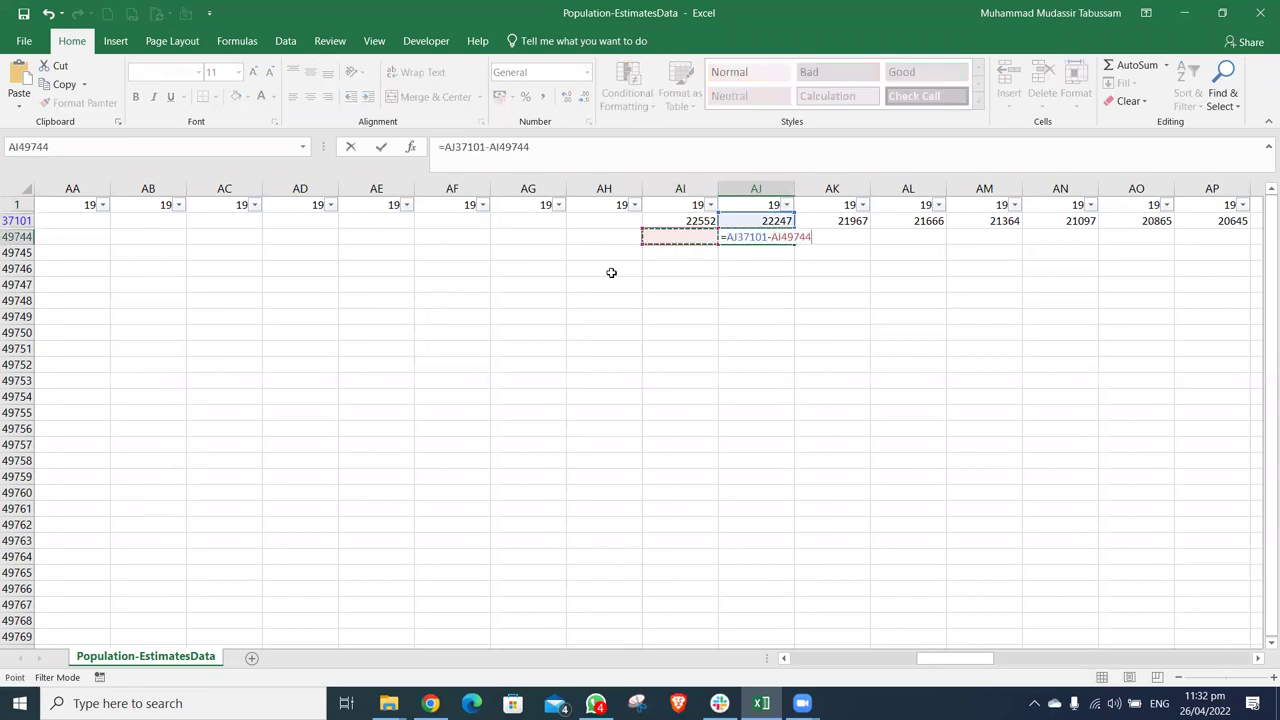
key("Return")
key("Up")
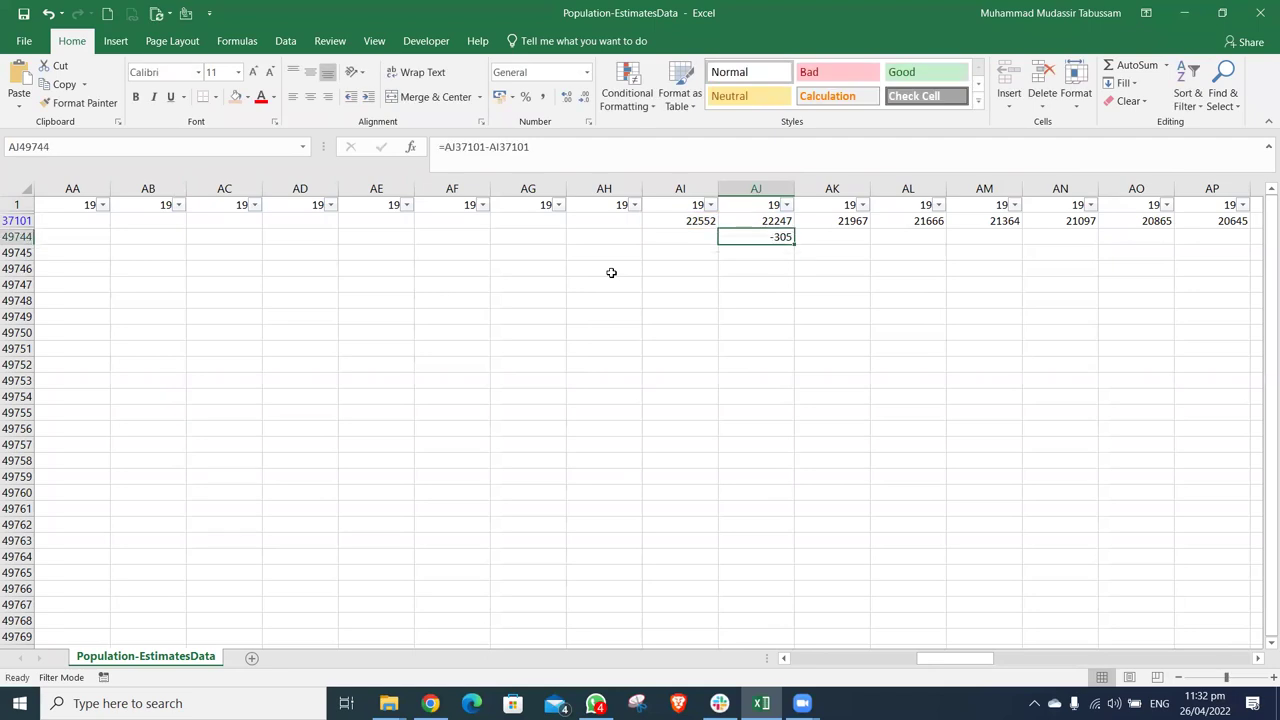
Step: Copy the year-over-year difference formula from the 1991 column into the columns for 1992 through 2000
key("ctrl+c")
key("Right")
key("ctrl+v")
key("Right")
key("ctrl+v")
key("Right")
key("ctrl+v")
key("Right")
key("ctrl+v")
key("Right")
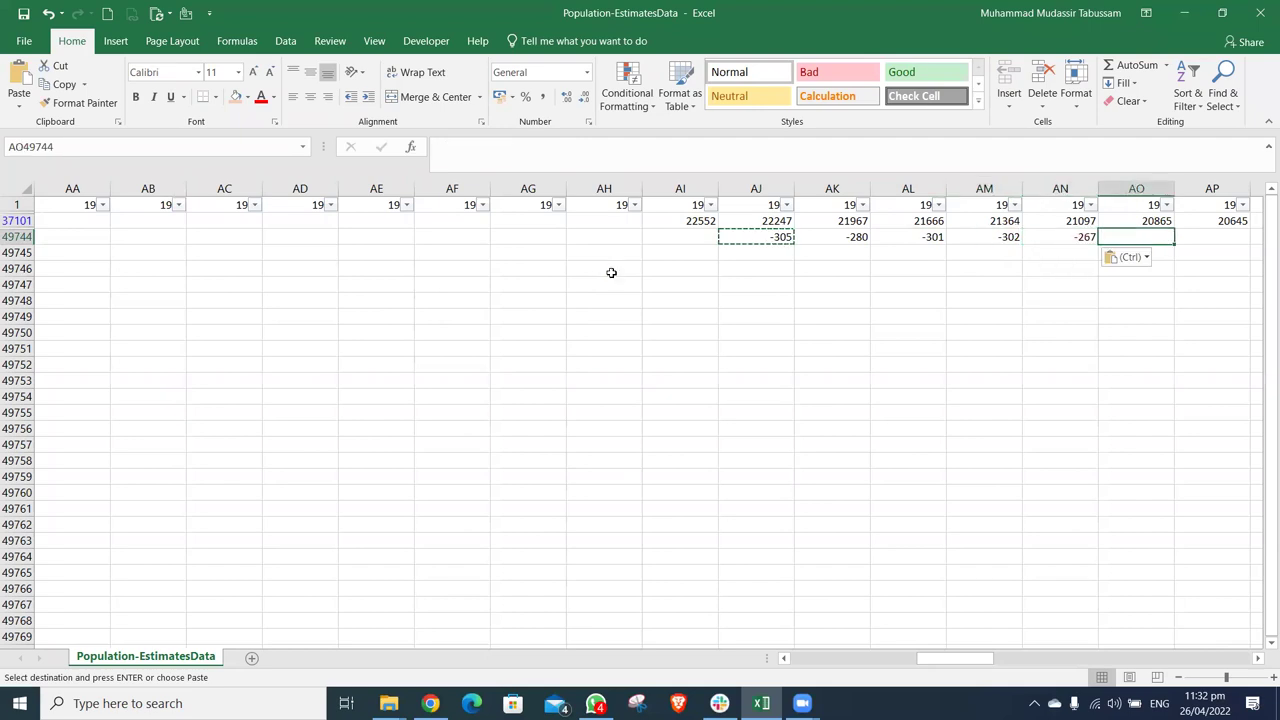
key("ctrl+v")
key("Right")
key("ctrl+v")
key("Right")
key("ctrl+v")
key("Right")
key("ctrl+v")
key("Right")
key("ctrl+v")
key("Right")
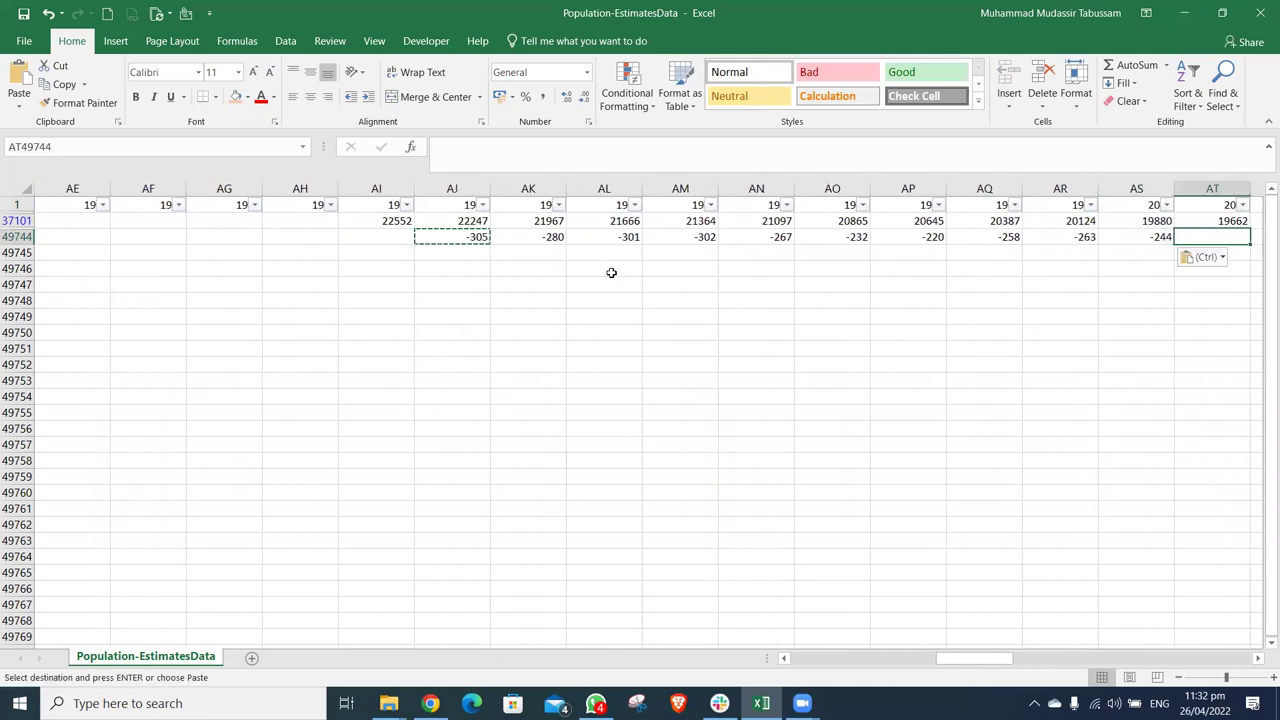
Step: Review the 1990 header, its death count and the 1991 difference formula, ending the copy mode
key("Left")
key("Left")
key("Right")
key("Right")
left_click(376, 203)
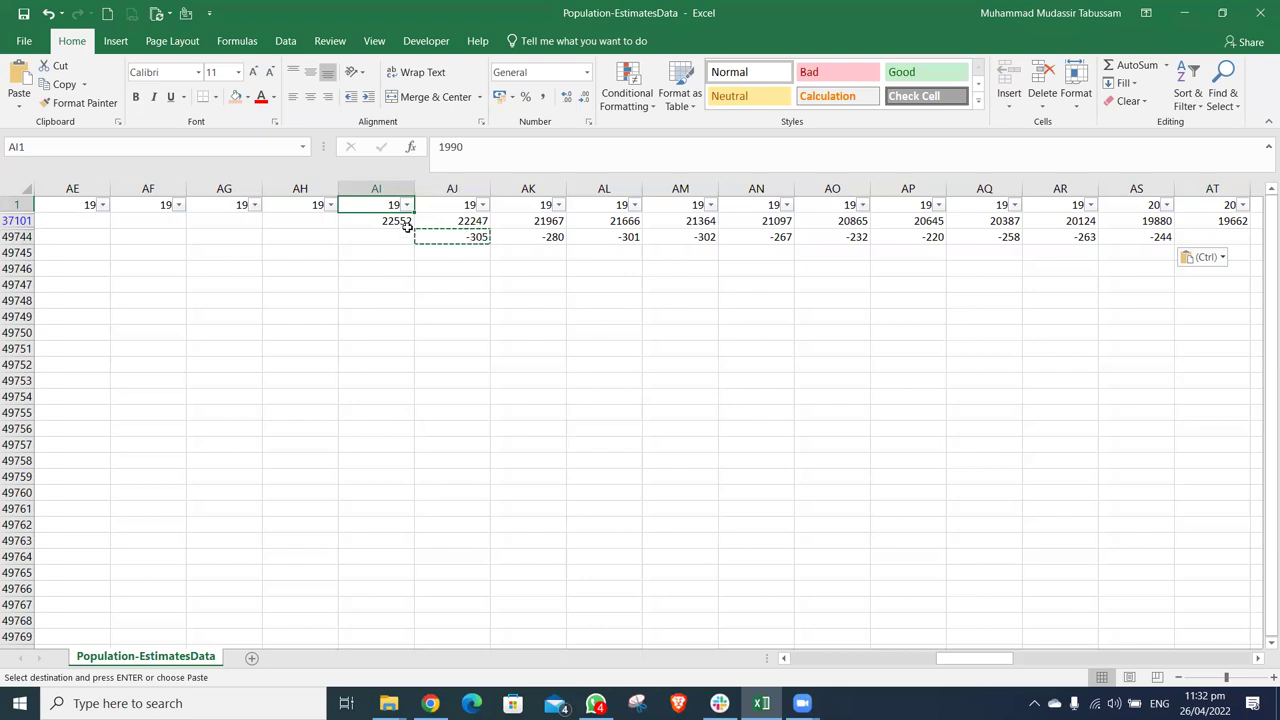
left_click(407, 222)
left_click(466, 241)
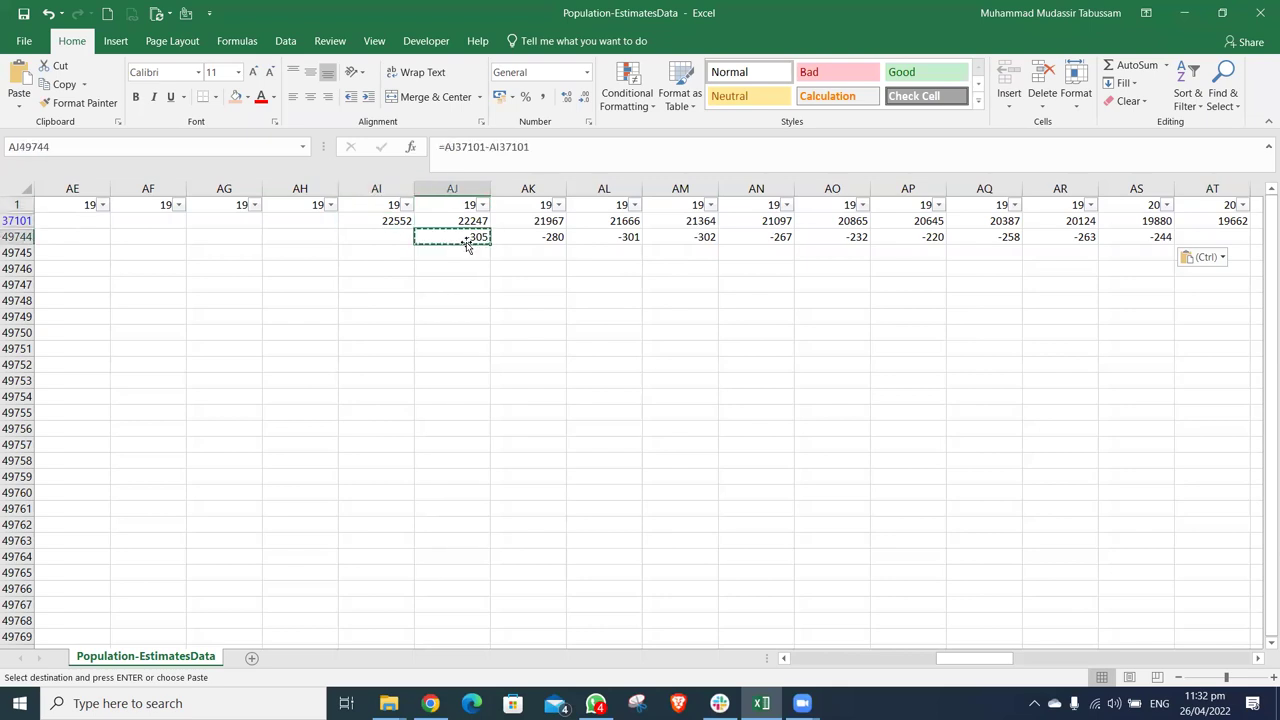
key("Escape")
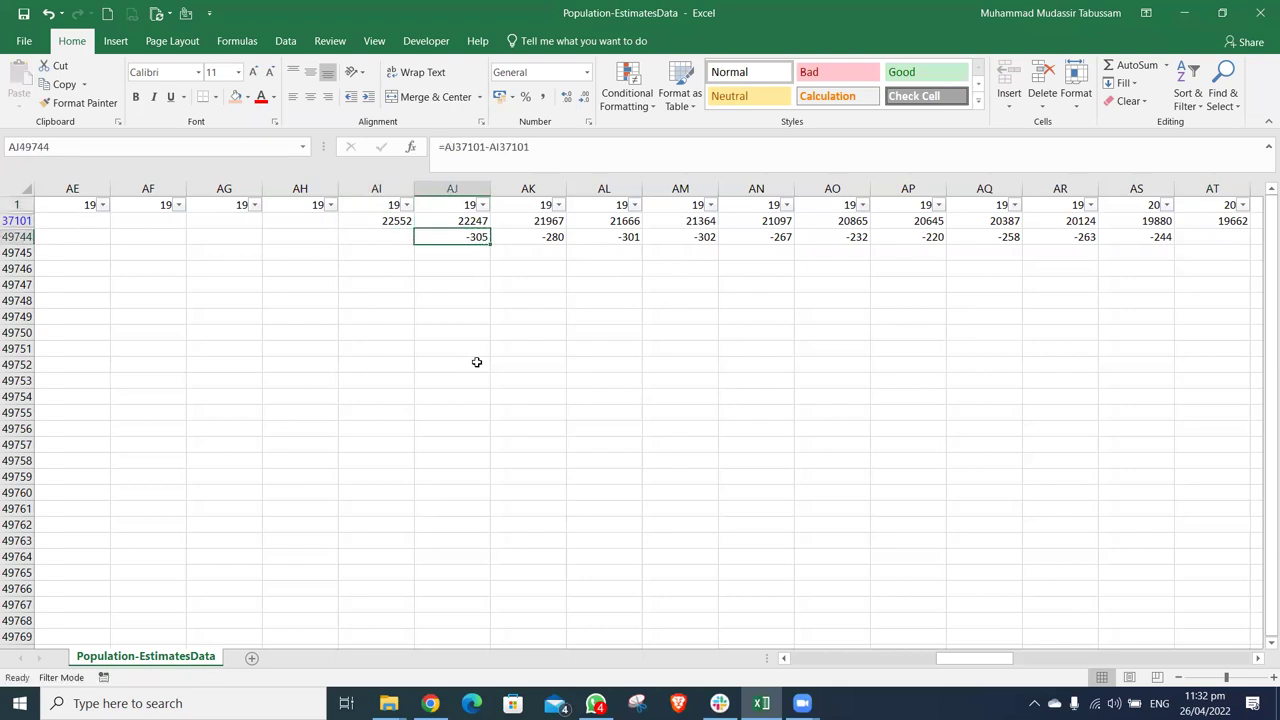
Step: Examine the yearly differences from 1991 onward up to where the formulas end
key("Right")
key("Right")
key("Right")
key("Right")
key("Right")
key("Right")
key("Right")
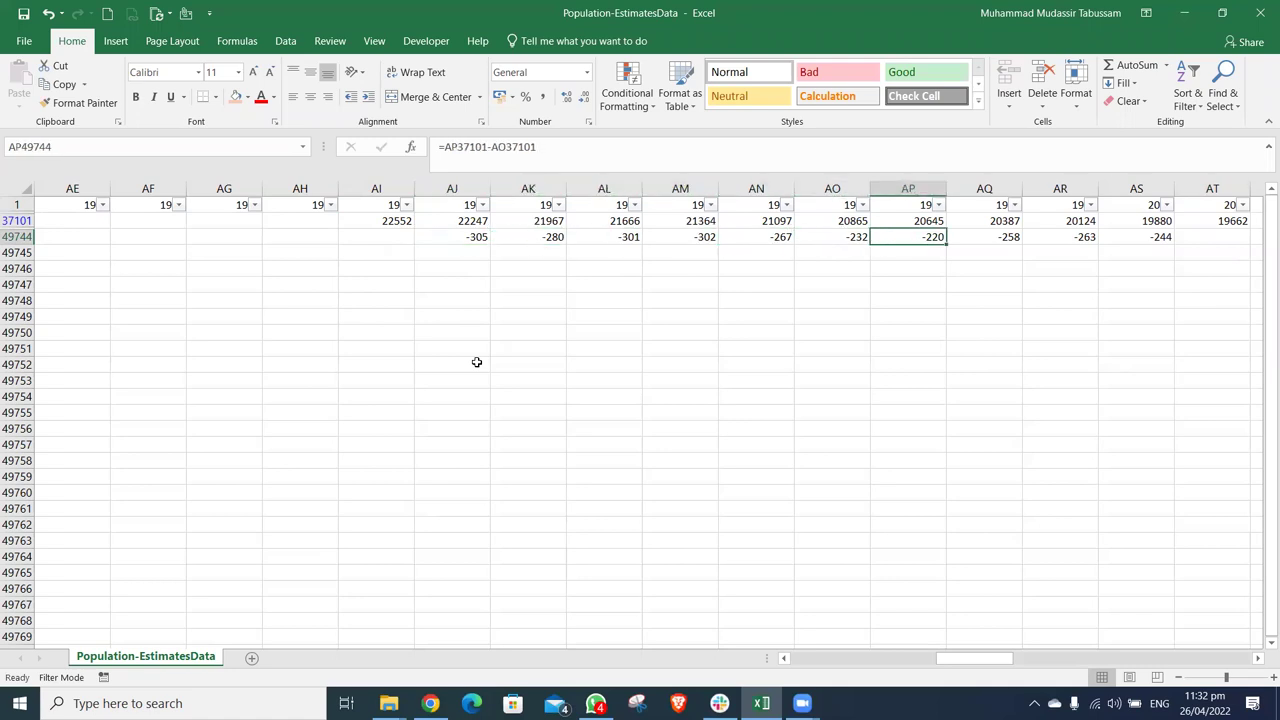
key("Left")
key("Right")
key("Right")
key("Right")
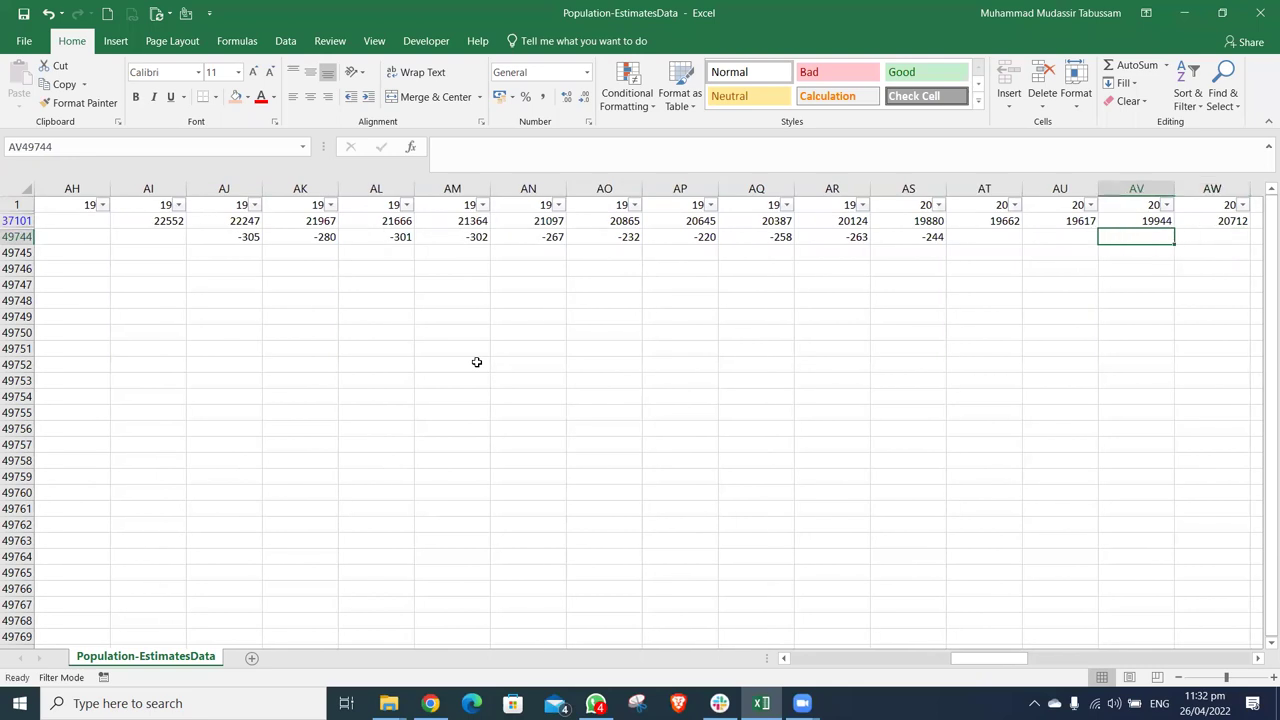
Step: Extend the difference formula from the 2000 column into the columns for 2001 through 2004
key("Left")
key("Left")
key("Left")
key("ctrl+c")
key("Right")
key("ctrl+v")
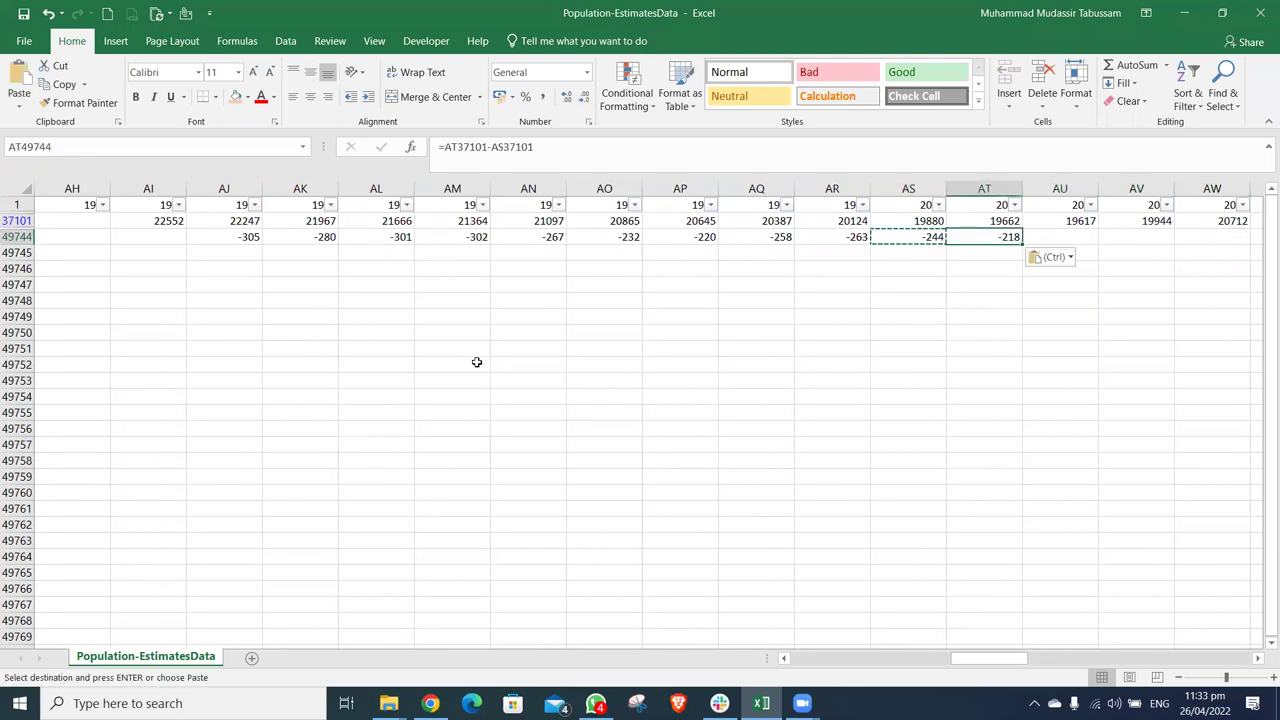
key("Right")
key("ctrl+v")
key("Right")
key("ctrl+v")
key("Right")
key("ctrl+v")
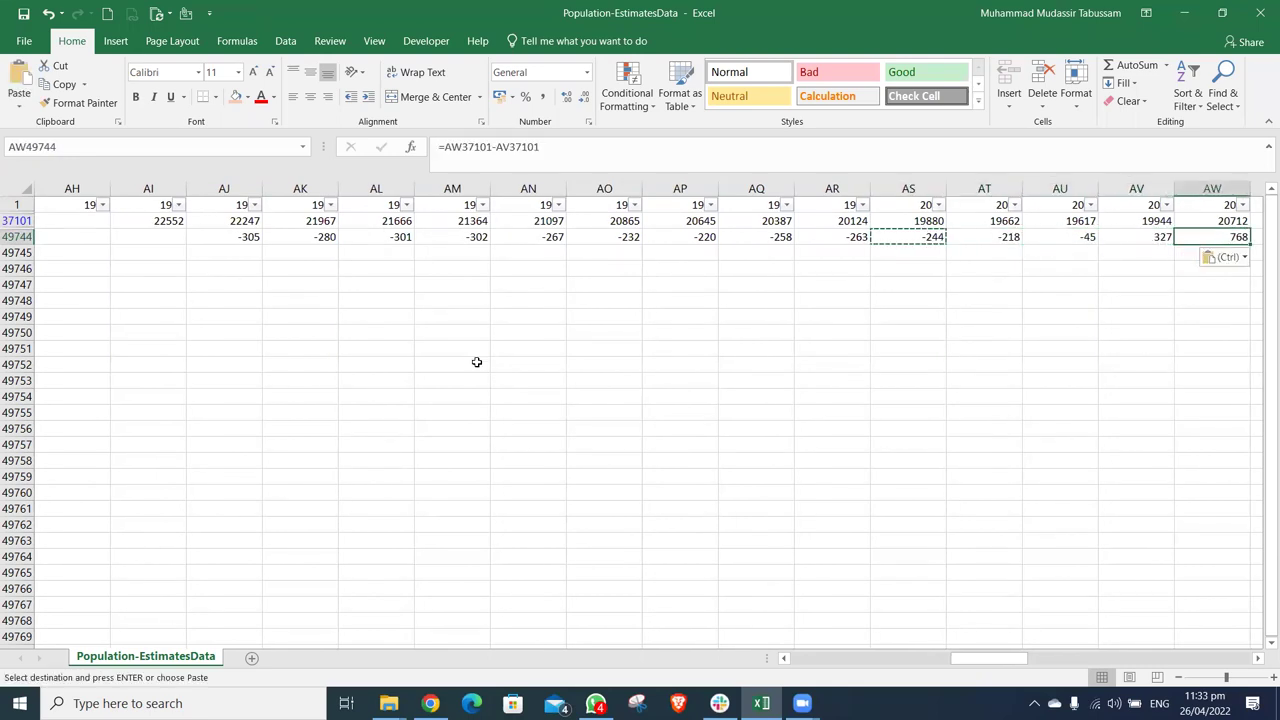
key("Escape")
Step: Examine where the yearly death differences turn from decrease to increase and check that column's year header
key("Left")
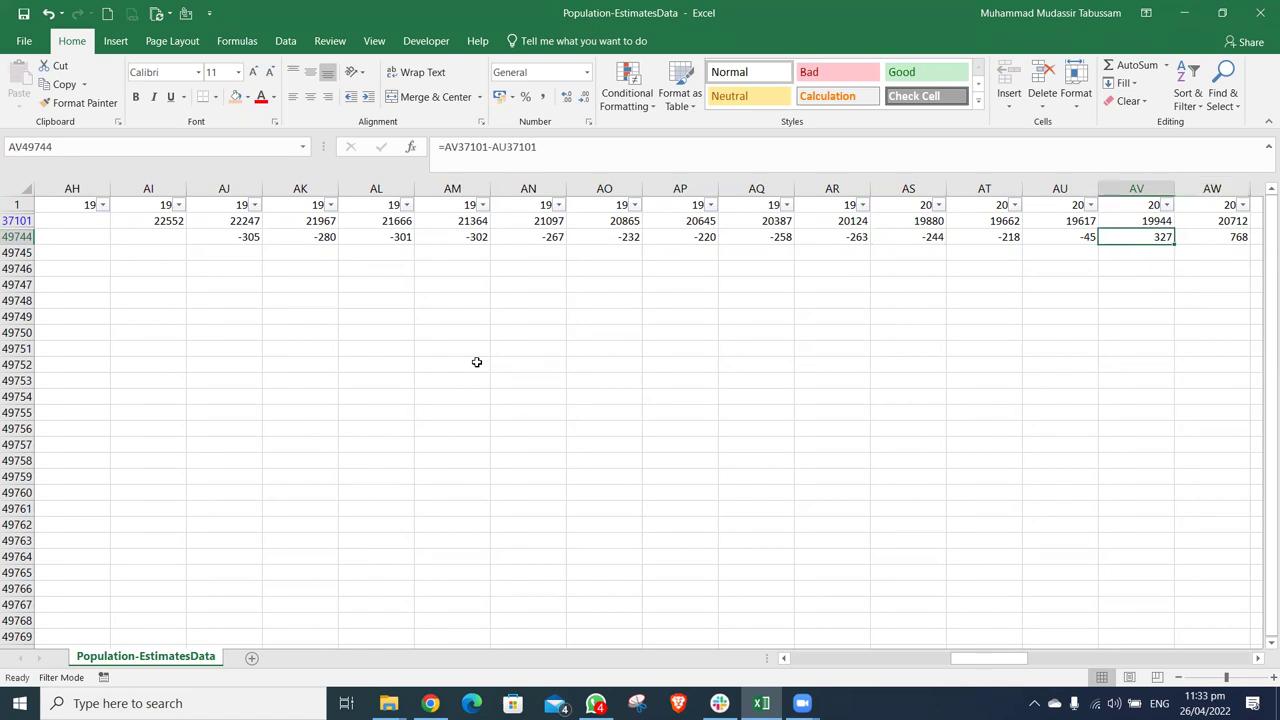
key("Right")
key("Left")
key("Up")
key("Up")
key("Down")
key("Down")
key("Right")
key("Right")
key("Left")
key("Left")
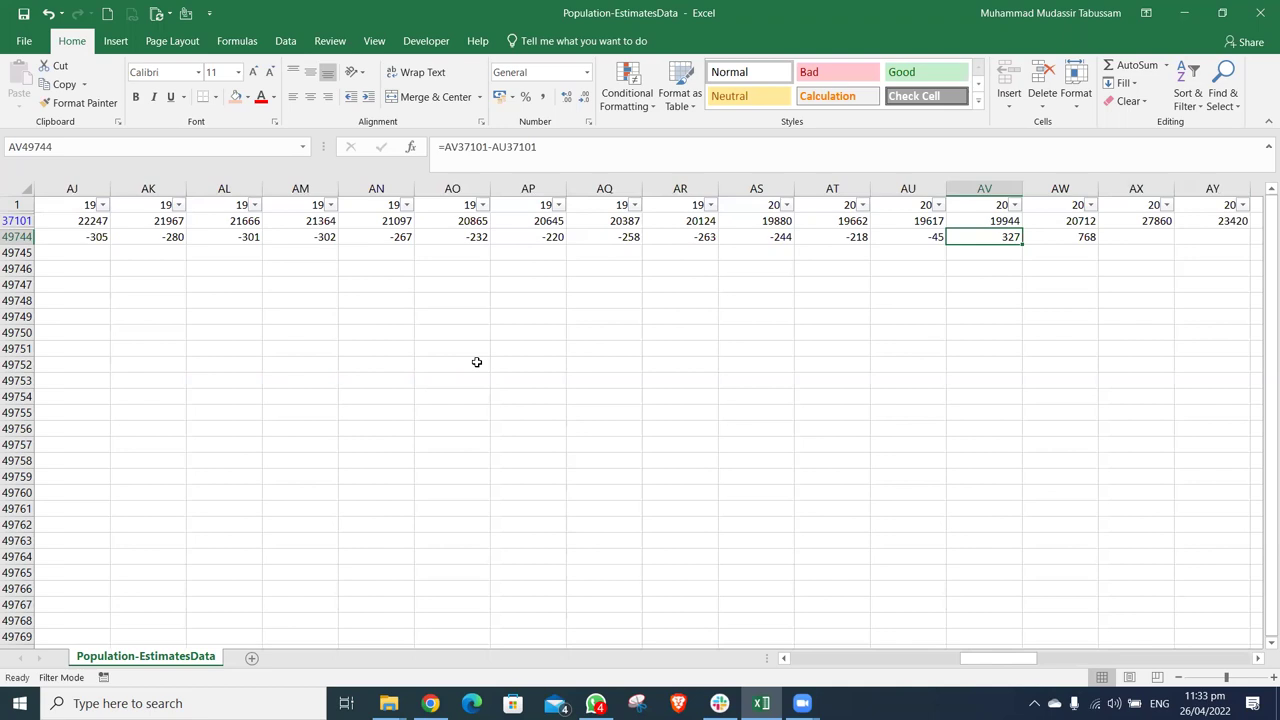
key("ctrl+Up")
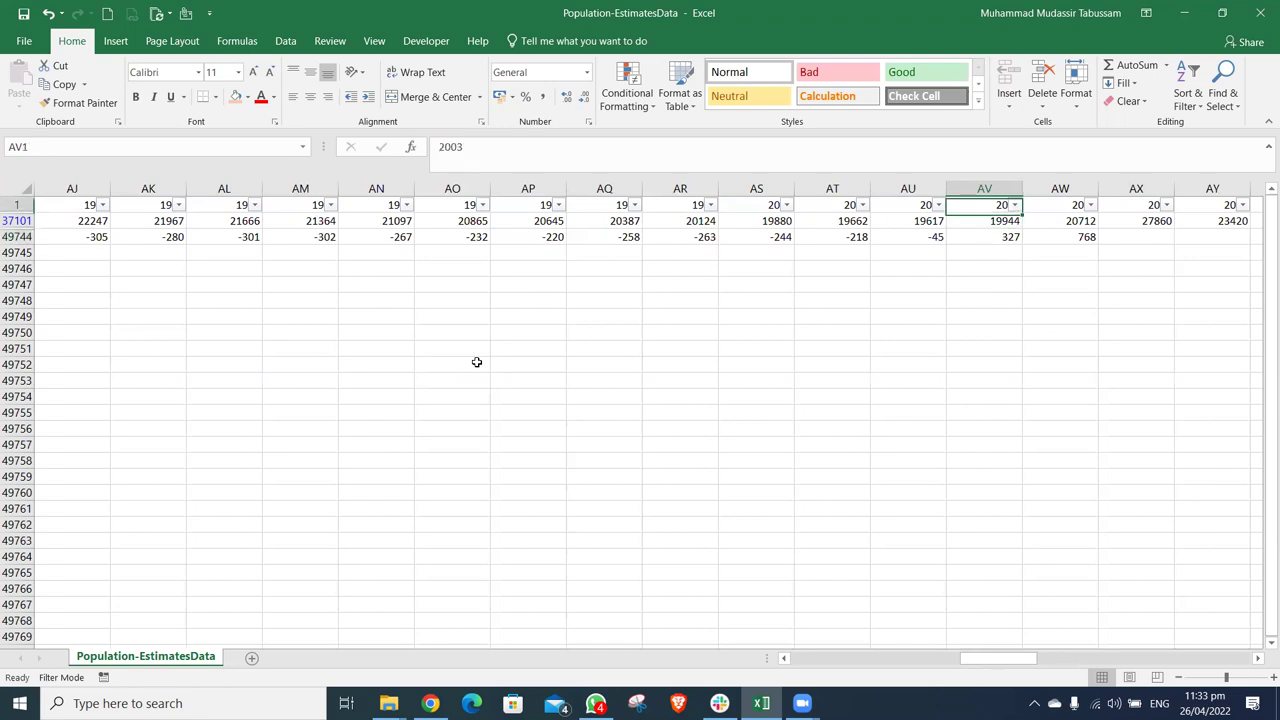
Step: Clear all filters and filter Country Name by "pak" to show all of Pakistan's indicators
key("ctrl+Left")
key("Right")
key("alt+a")
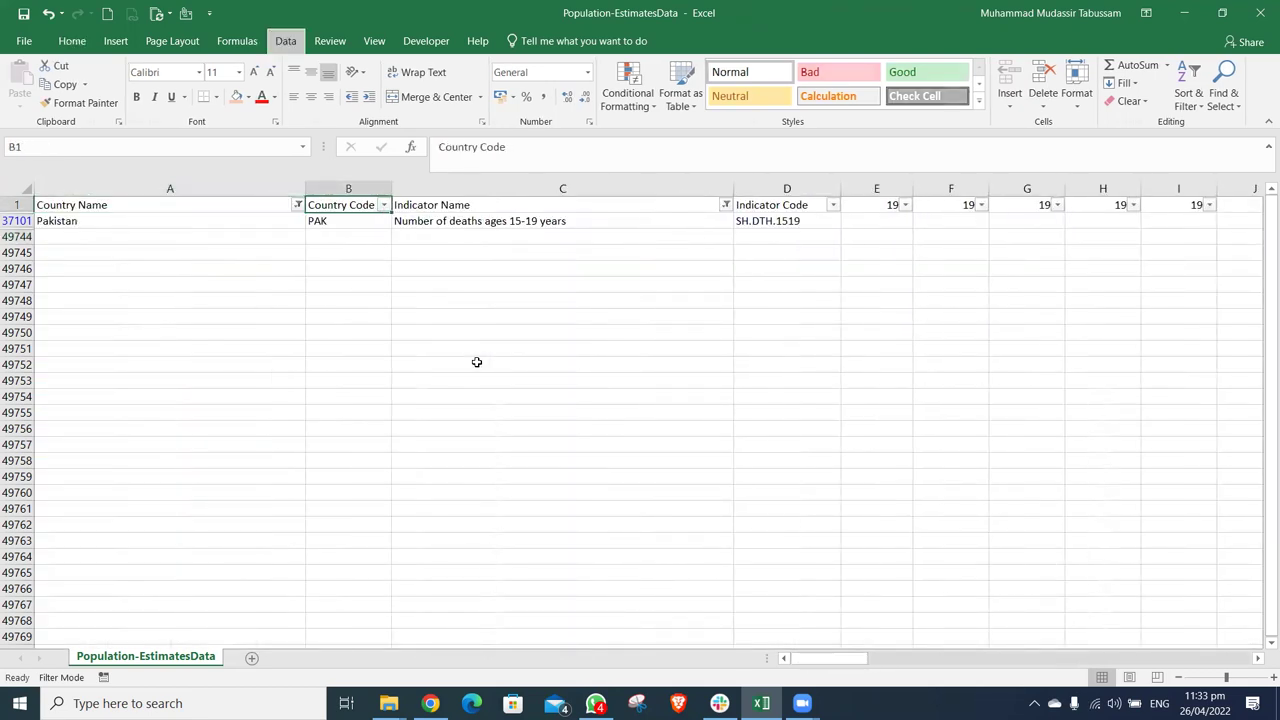
key("c")
key("Left")
key("alt+Down")
type("epak")
key("Return")
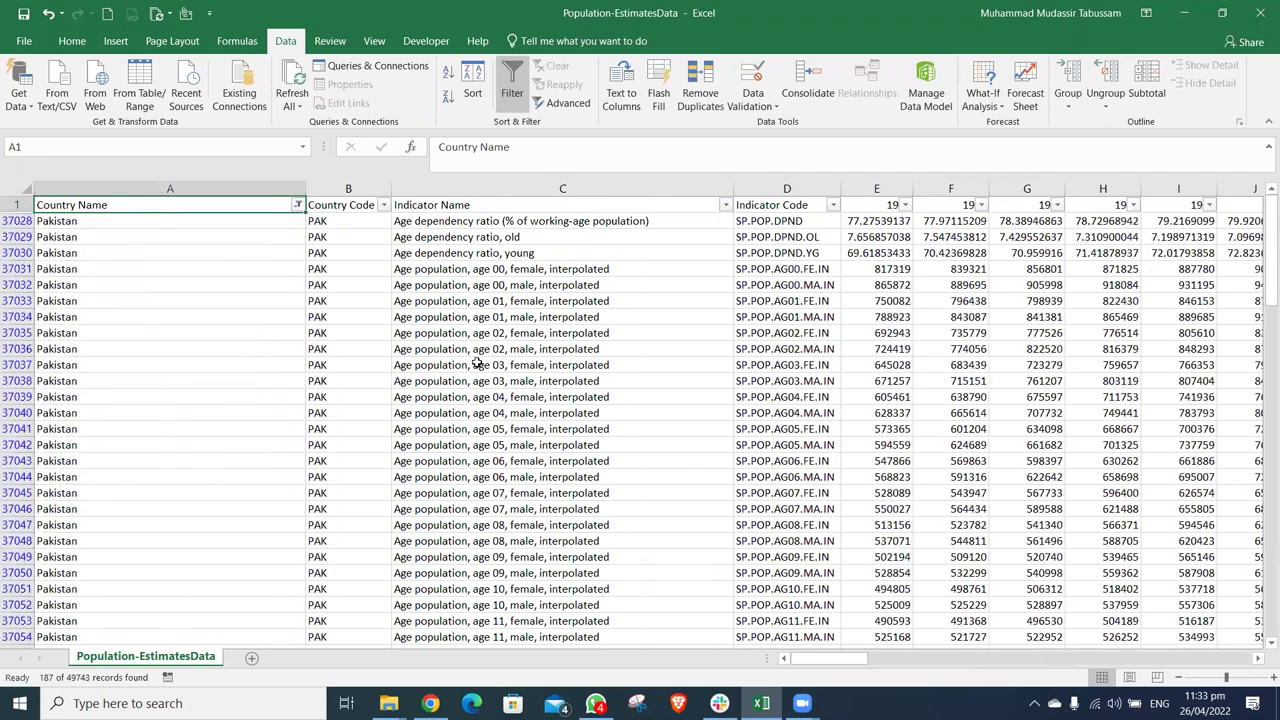
Step: Browse the indicators available for Pakistan in an enlarged Indicator Name filter list
key("Right")
key("Right")
key("Right")
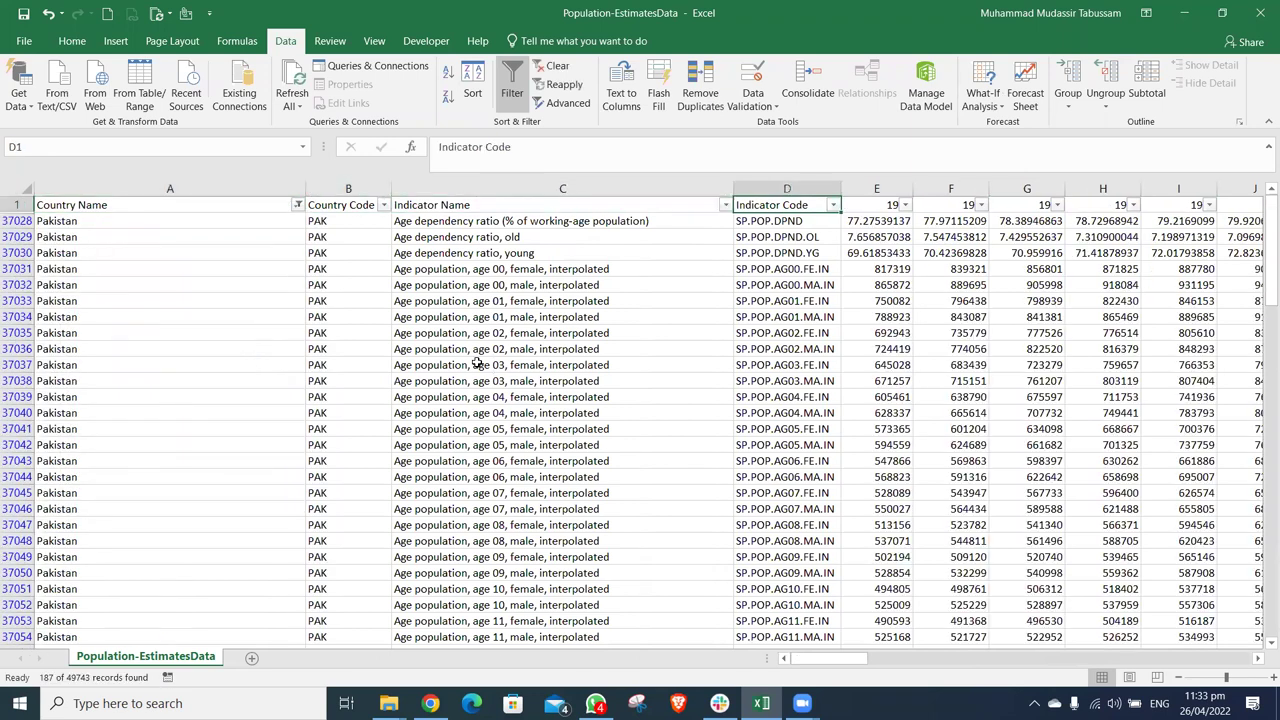
key("Left")
key("alt+Down")
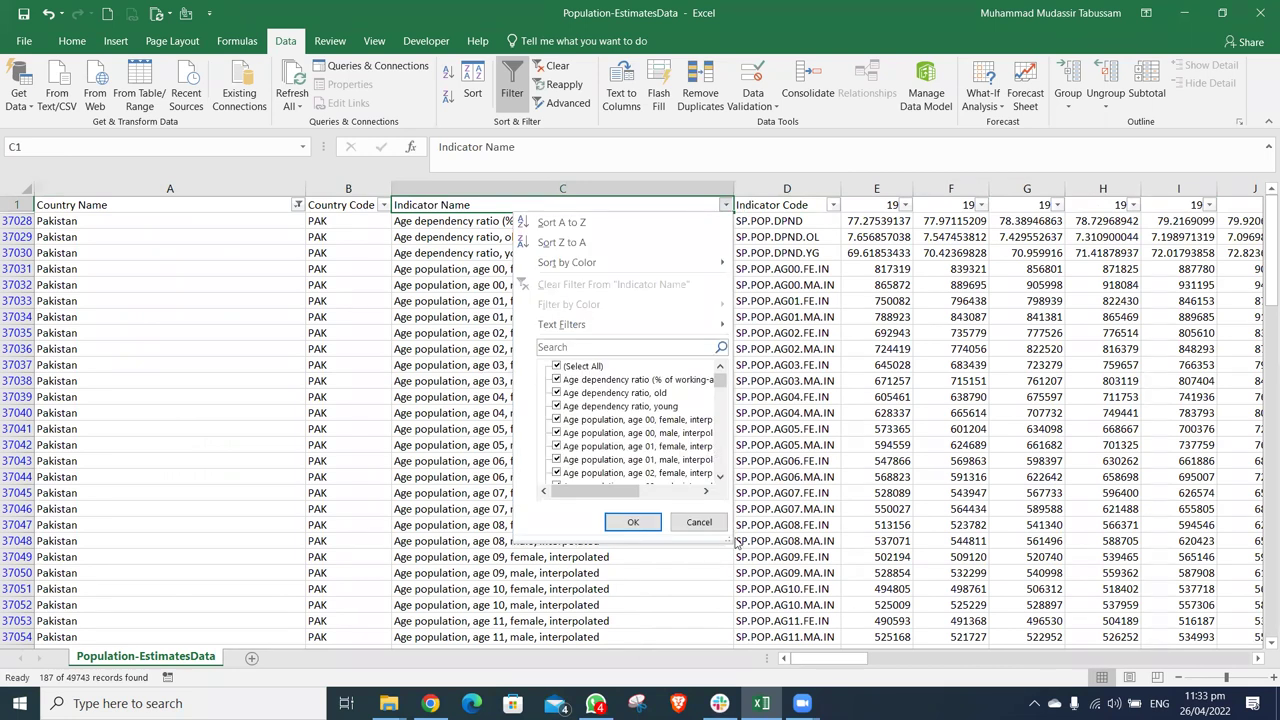
left_click_drag(728, 540, 973, 681)
left_click_drag(966, 392, 962, 564)
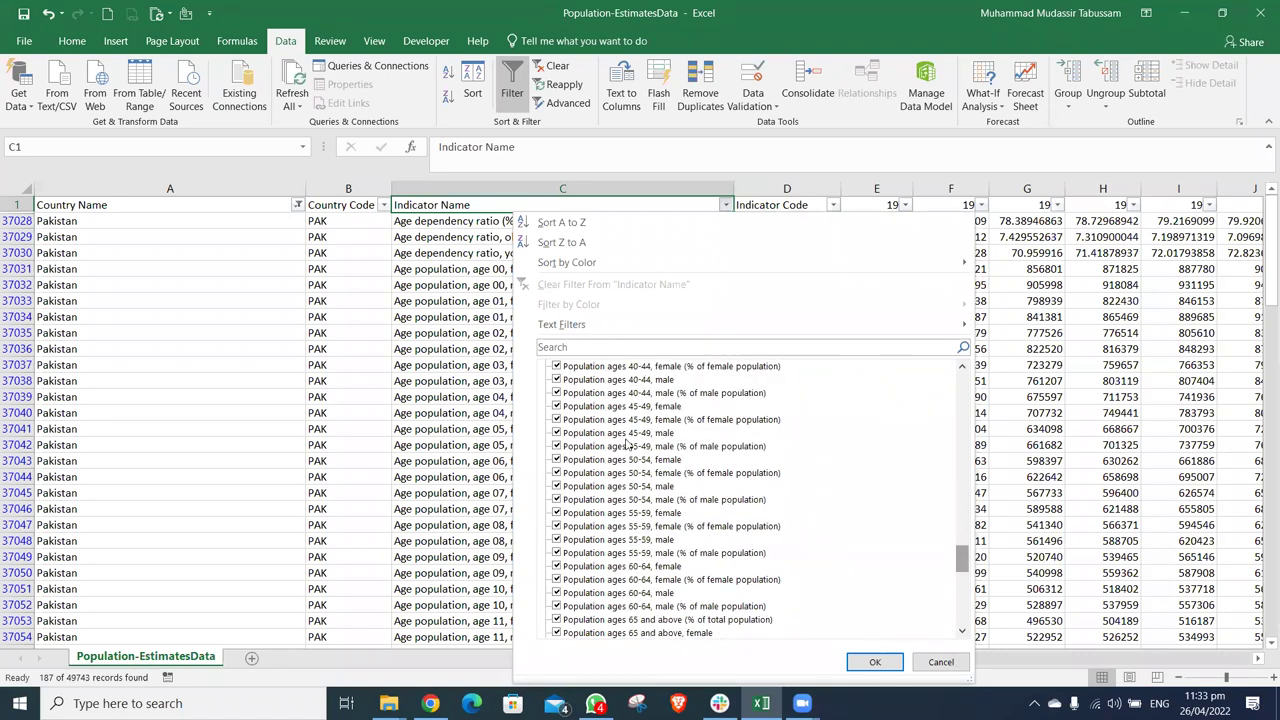
Step: Search the indicator list for "death", clear the search and look through the birth, death and mortality indicators
left_click(647, 347)
type("death")
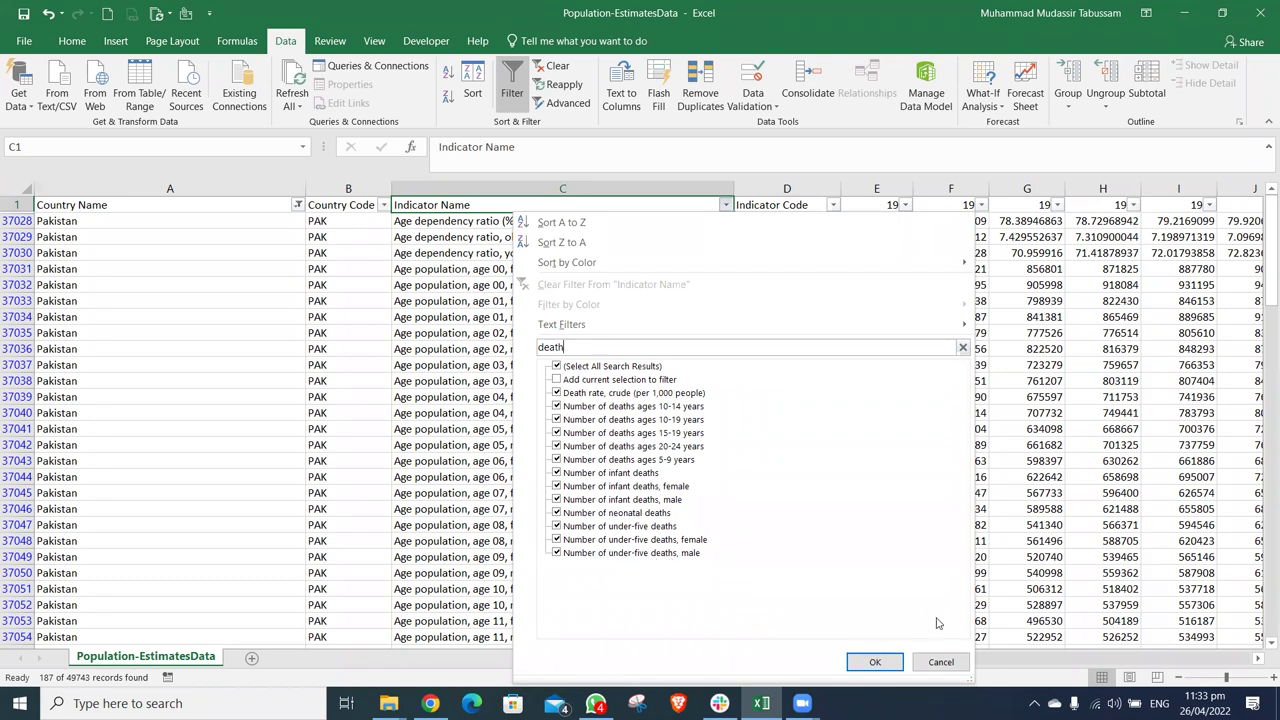
left_click(963, 347)
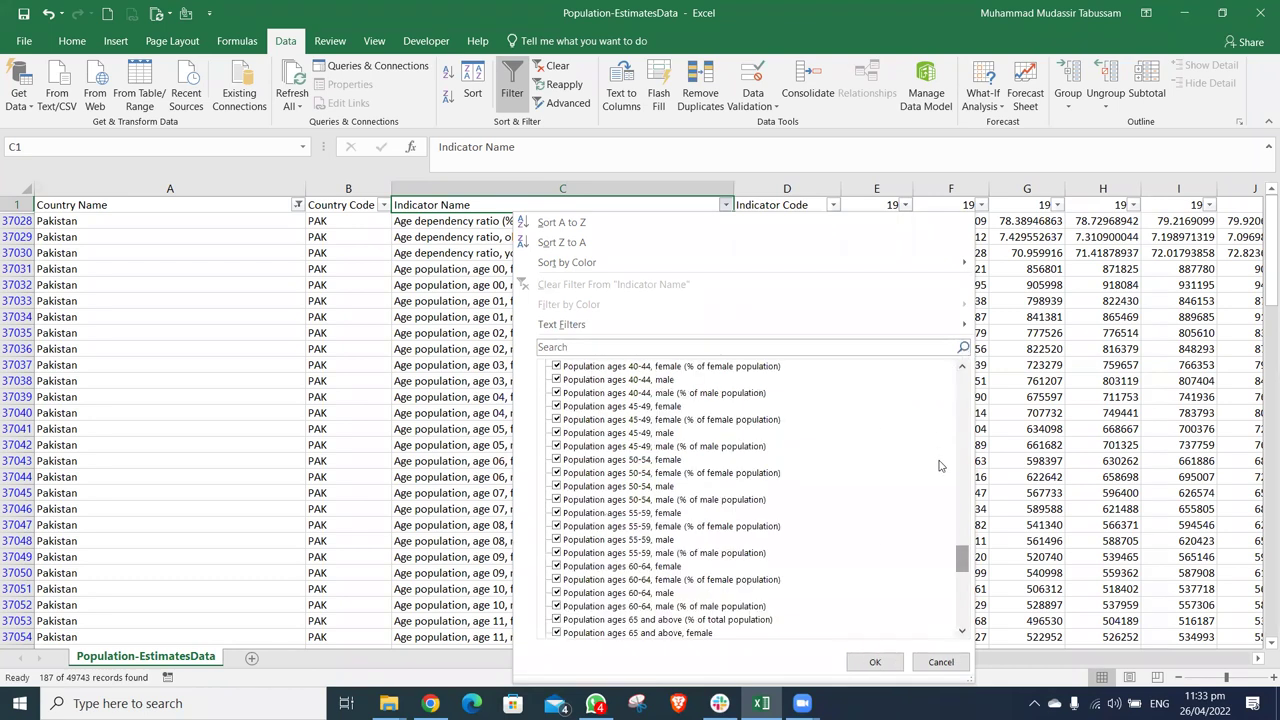
left_click_drag(963, 563, 964, 460)
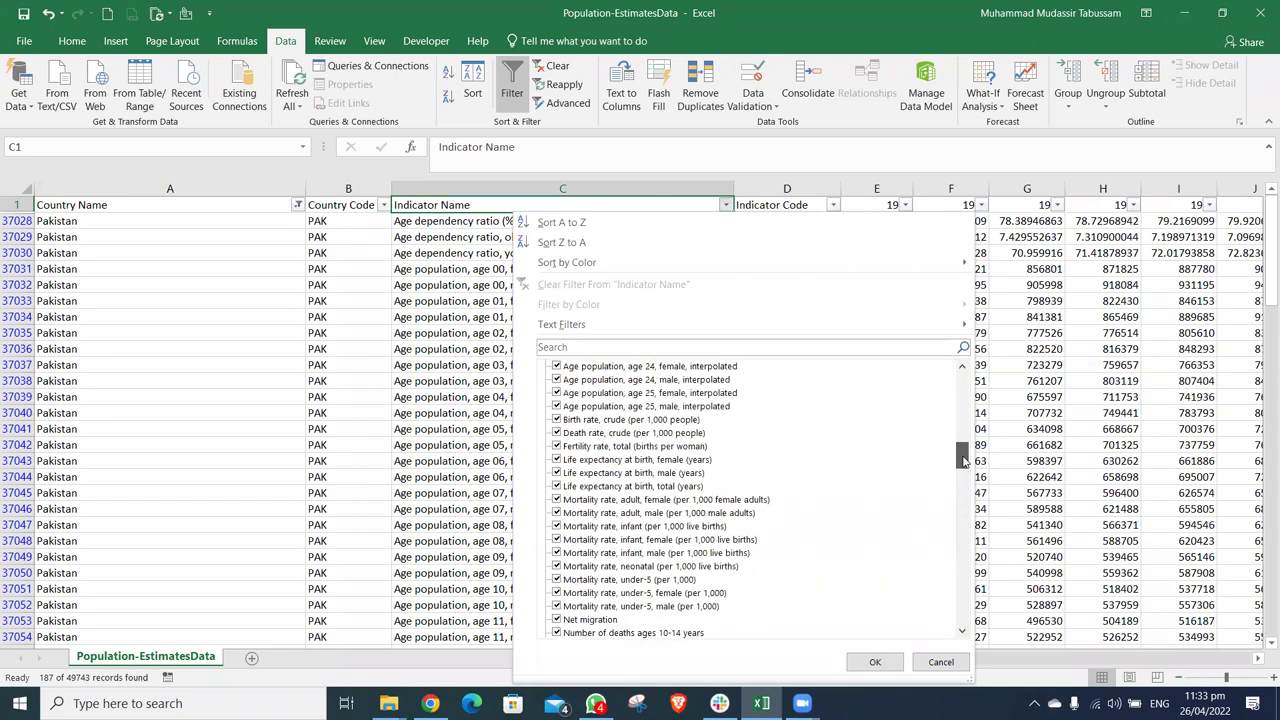
Step: Search the indicator list for "popula", look through the population indicators and close the list without applying a filter
left_click(684, 348)
type("pop")
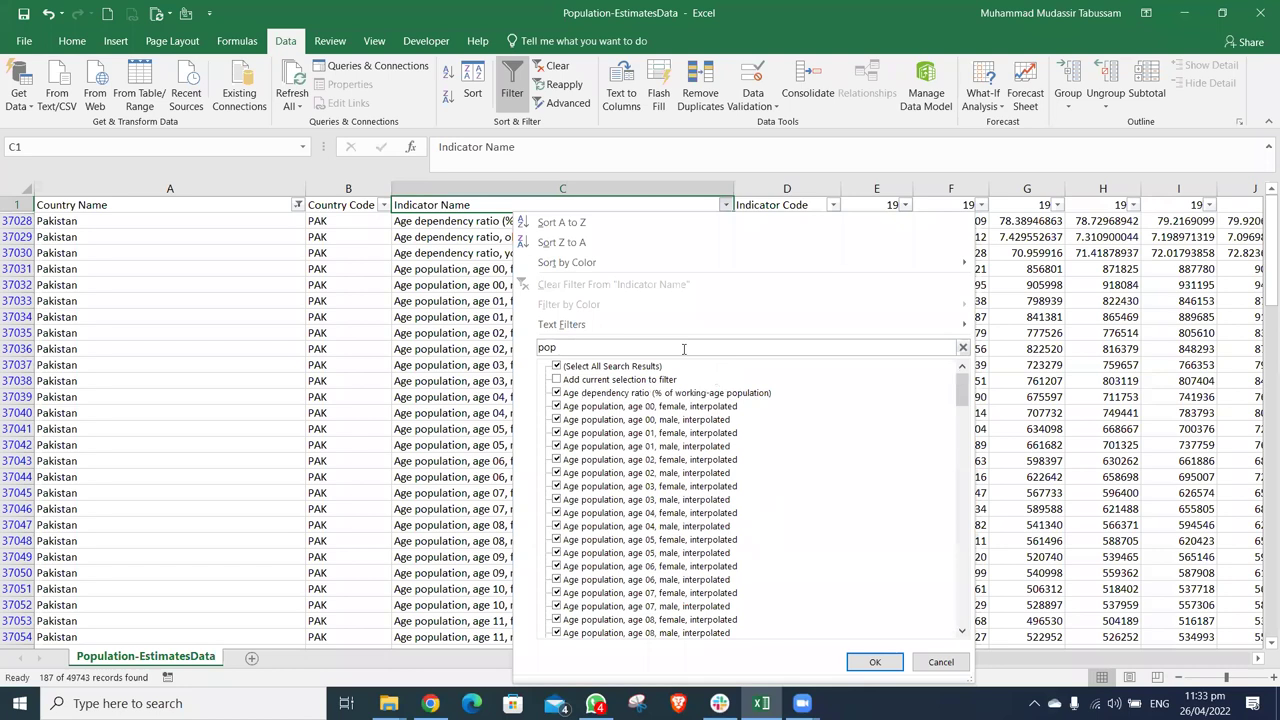
type("ula")
left_click_drag(960, 395, 962, 655)
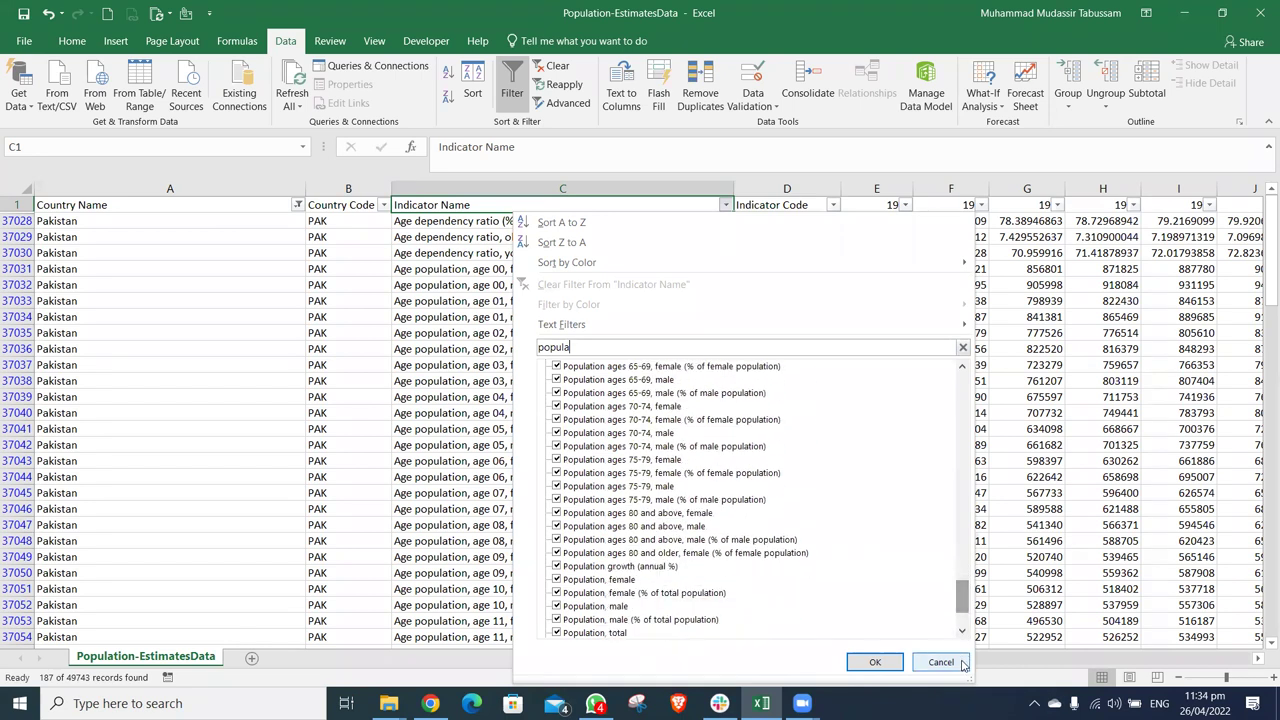
left_click(958, 662)
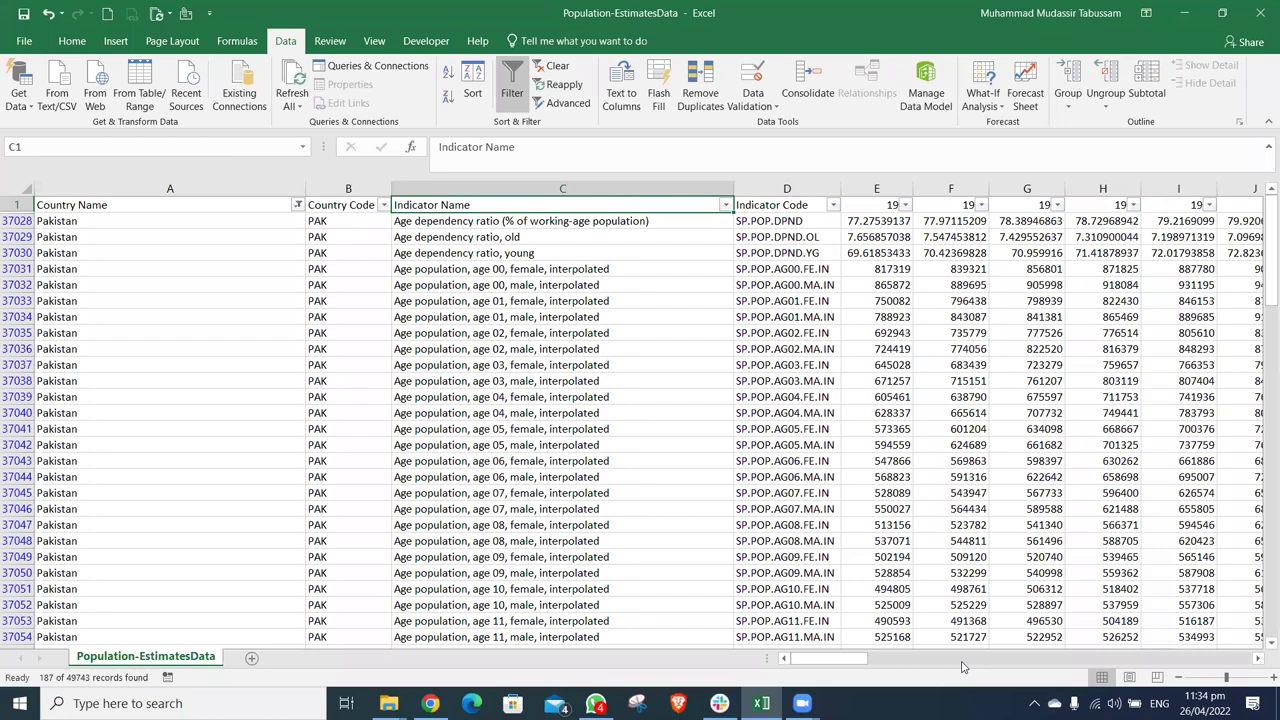
Step: Clear the filters to show all records and return to cell A1
key("alt+a")
key("c")
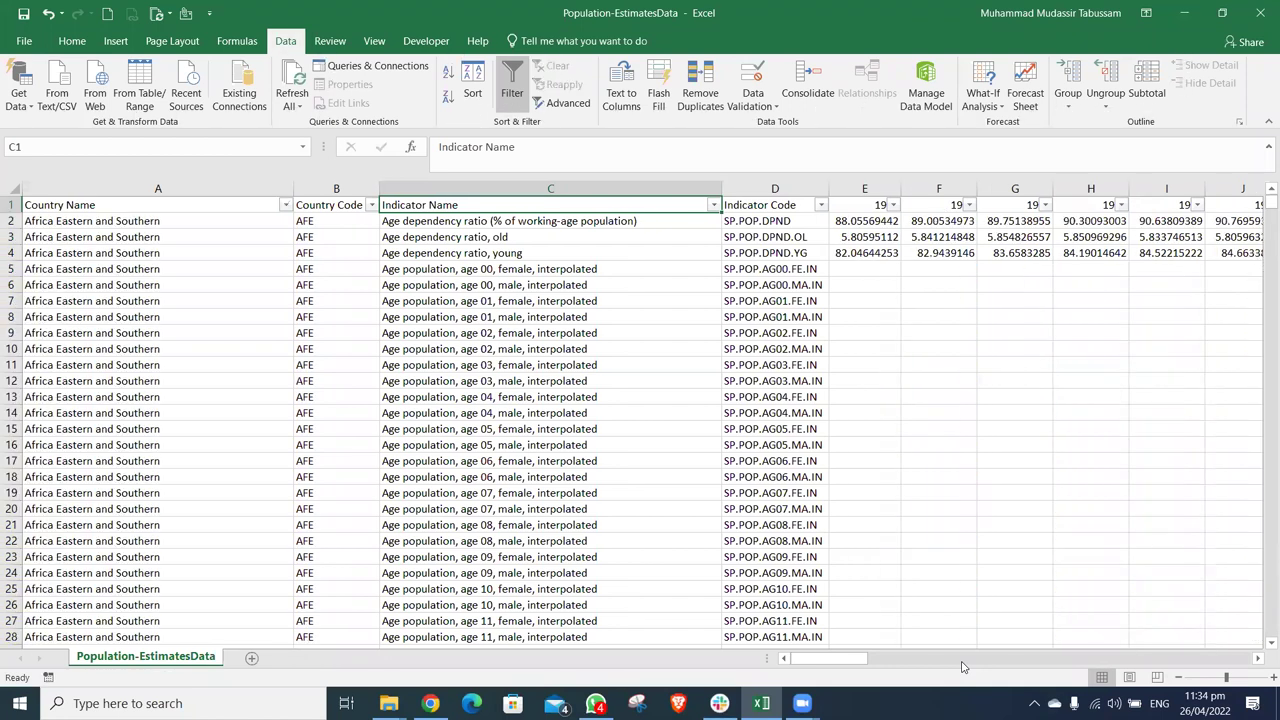
key("ctrl+Home")
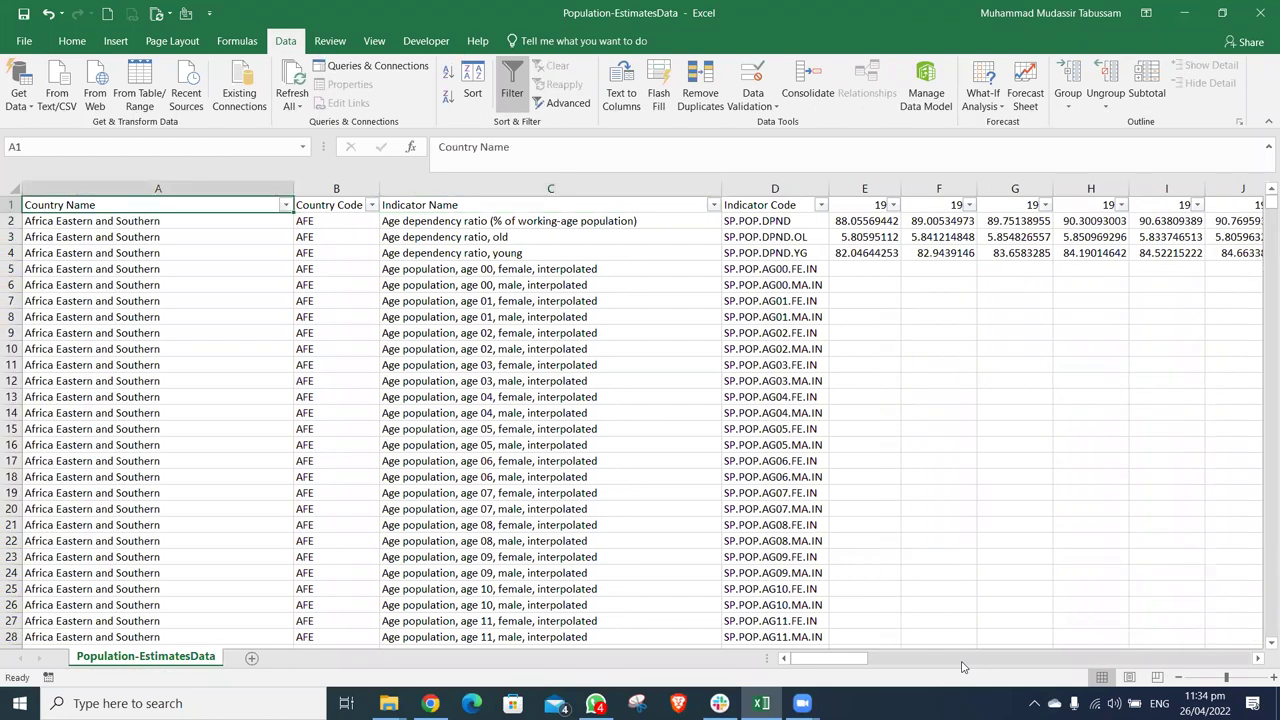